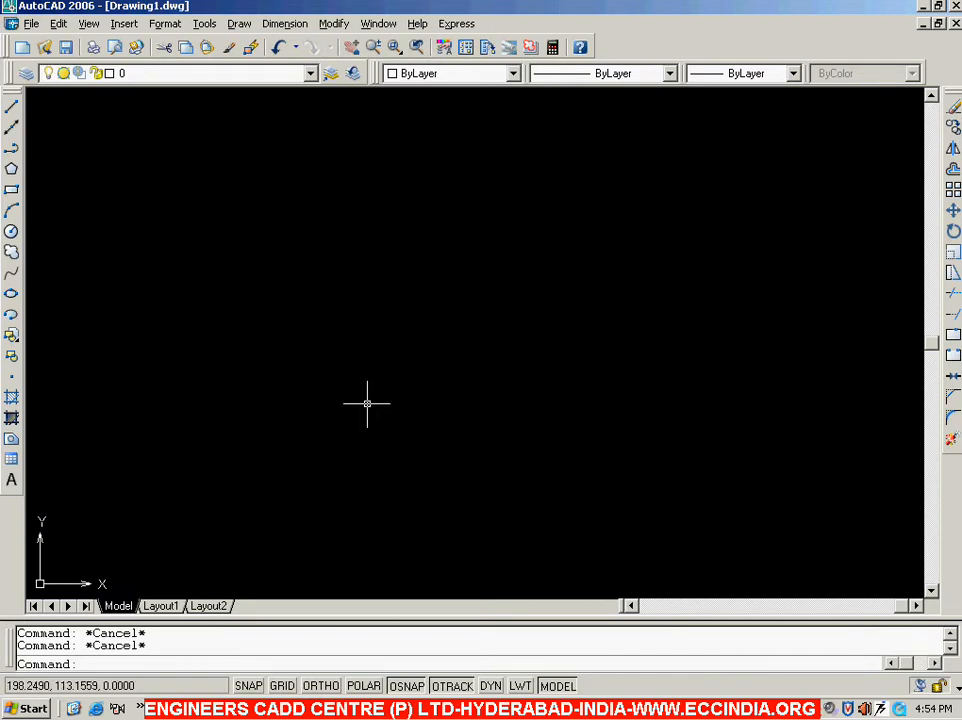
Set the model space limits with the lower left corner at 0,0 and the upper right corner at 5,5
type("limits")
key("Return")
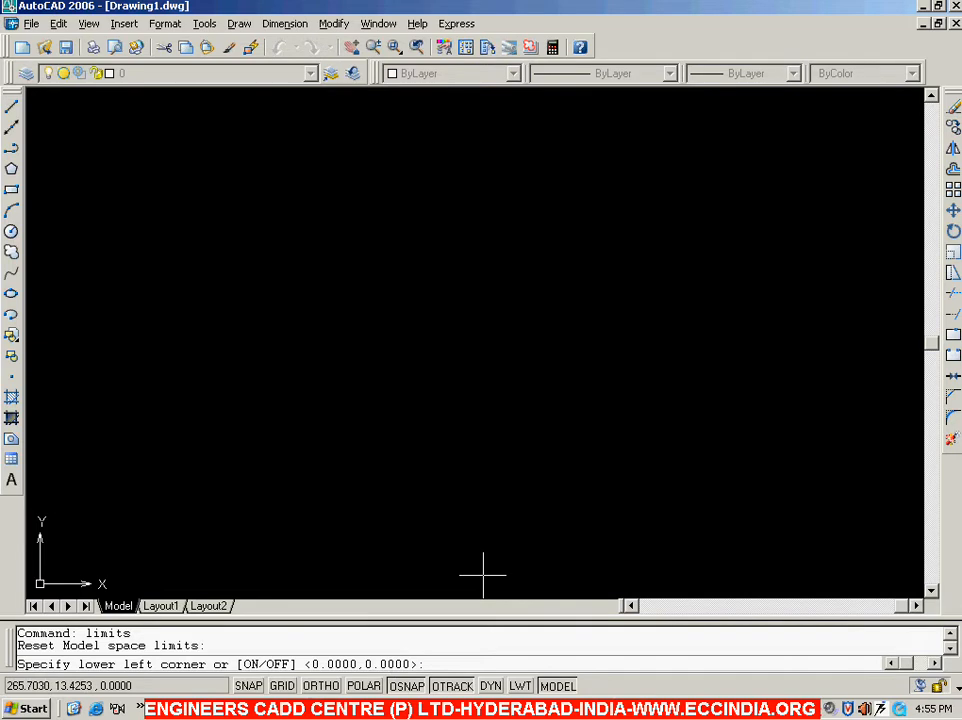
key("Return")
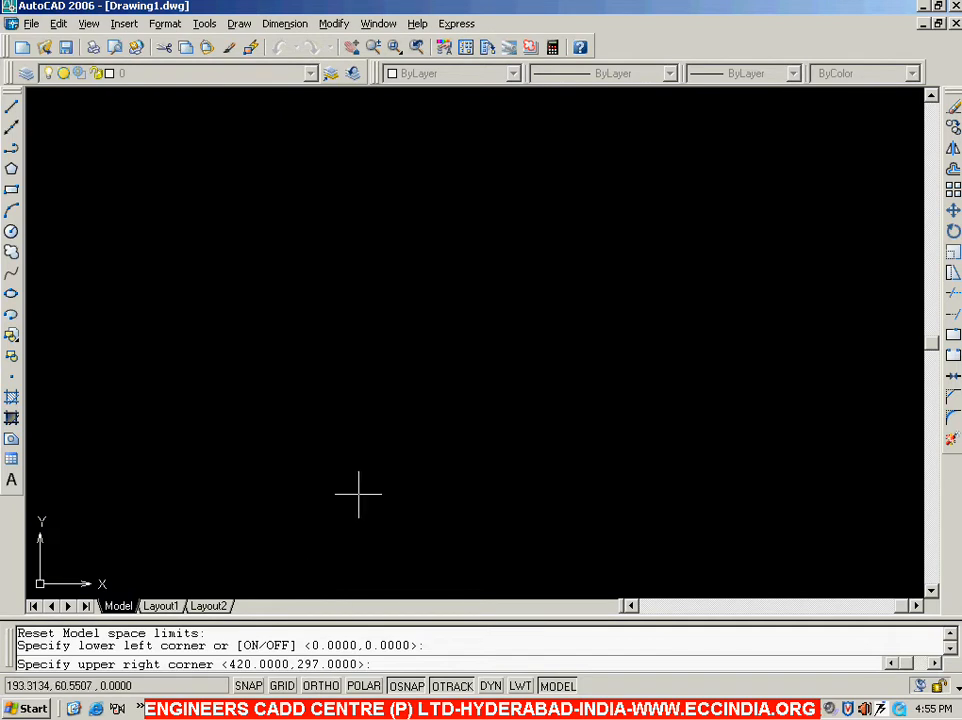
type("5,5")
key("Return")
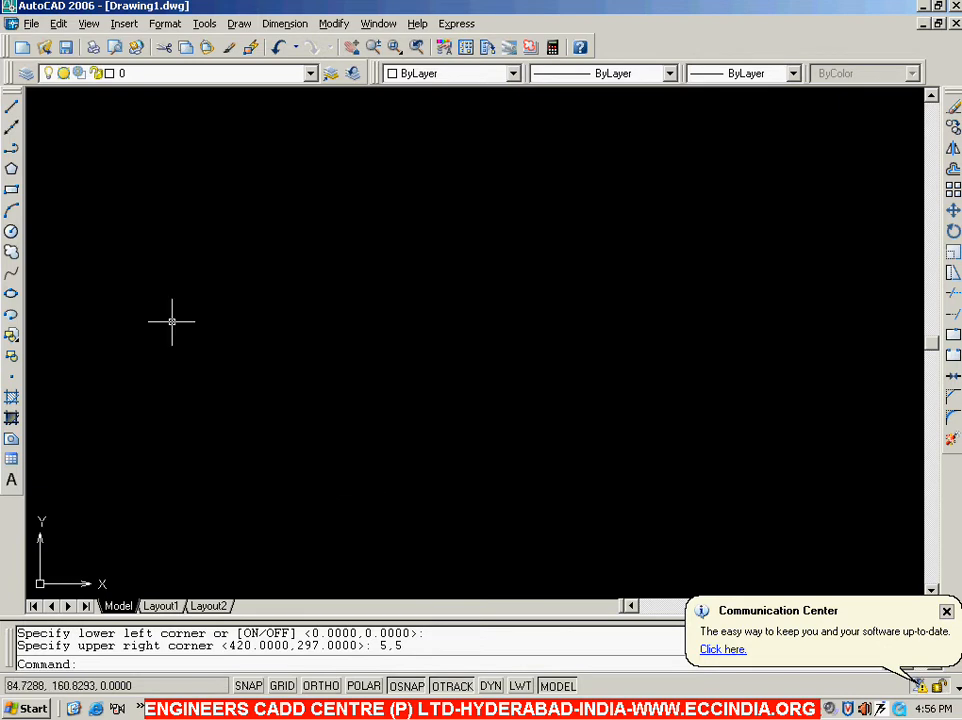
Draw a circle of radius 2 with its center near the middle of the drawing area
left_click(11, 231)
left_click(374, 382)
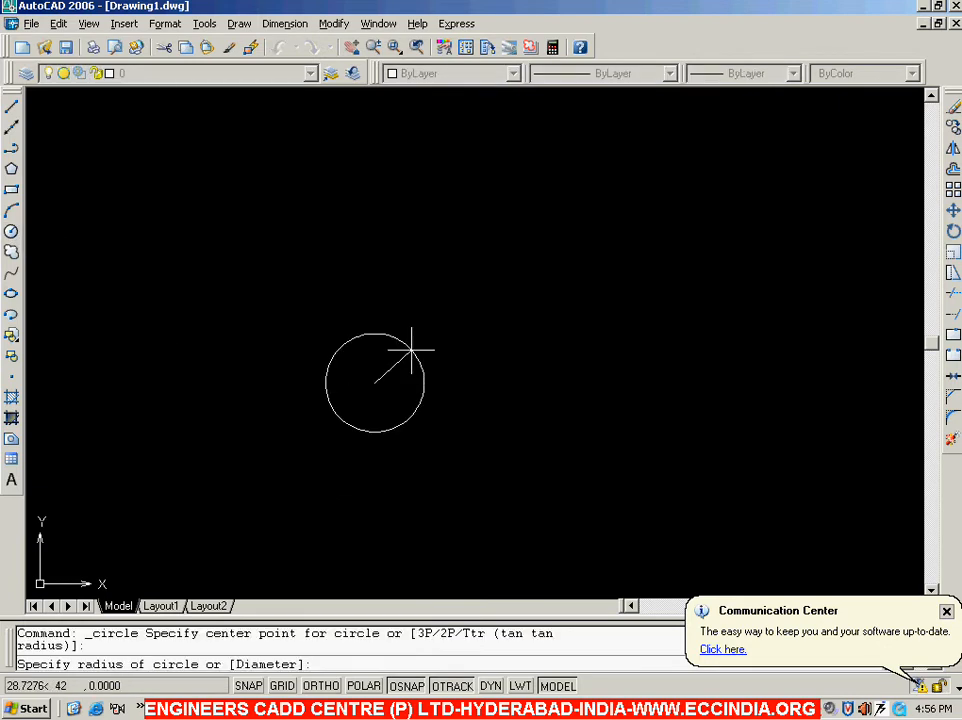
type("2")
key("Return")
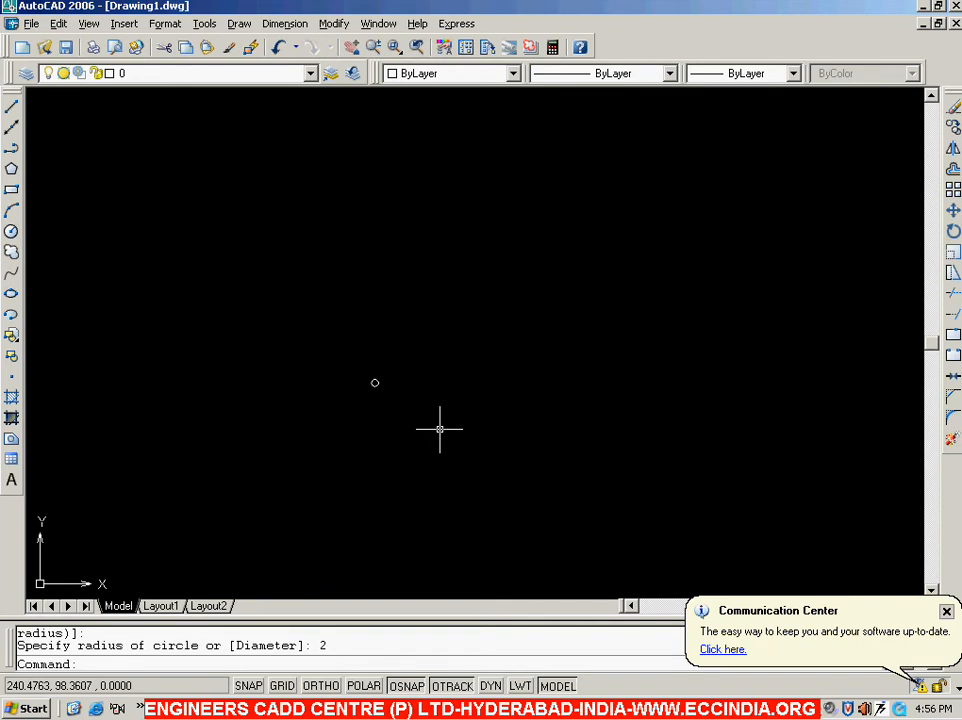
Erase the small radius 2 circle using a selection window around it
left_click(350, 357)
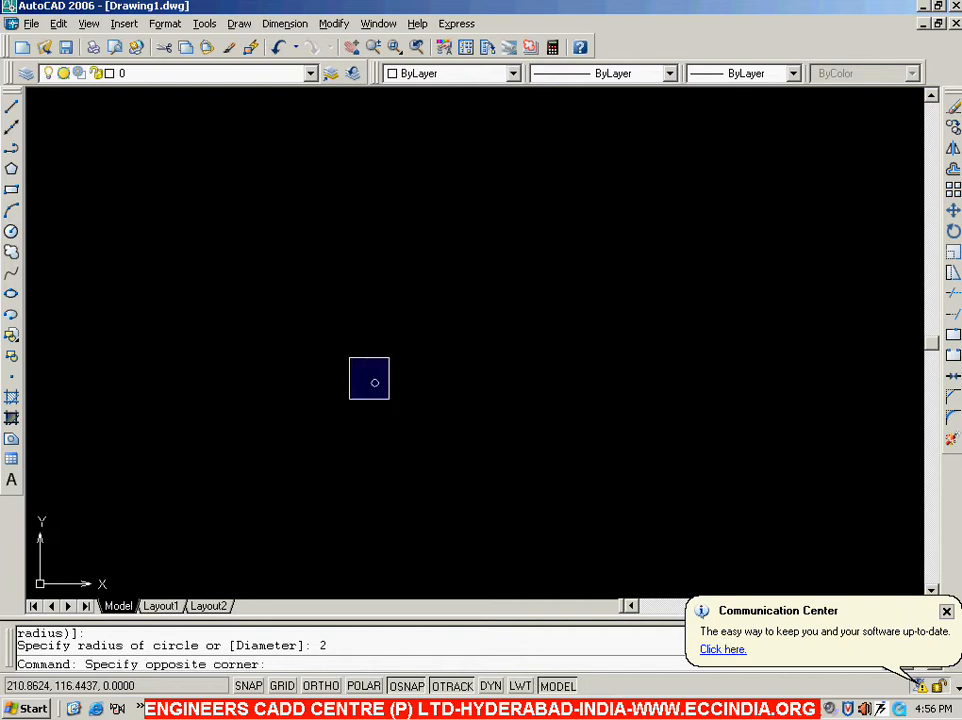
left_click(404, 417)
key("Delete")
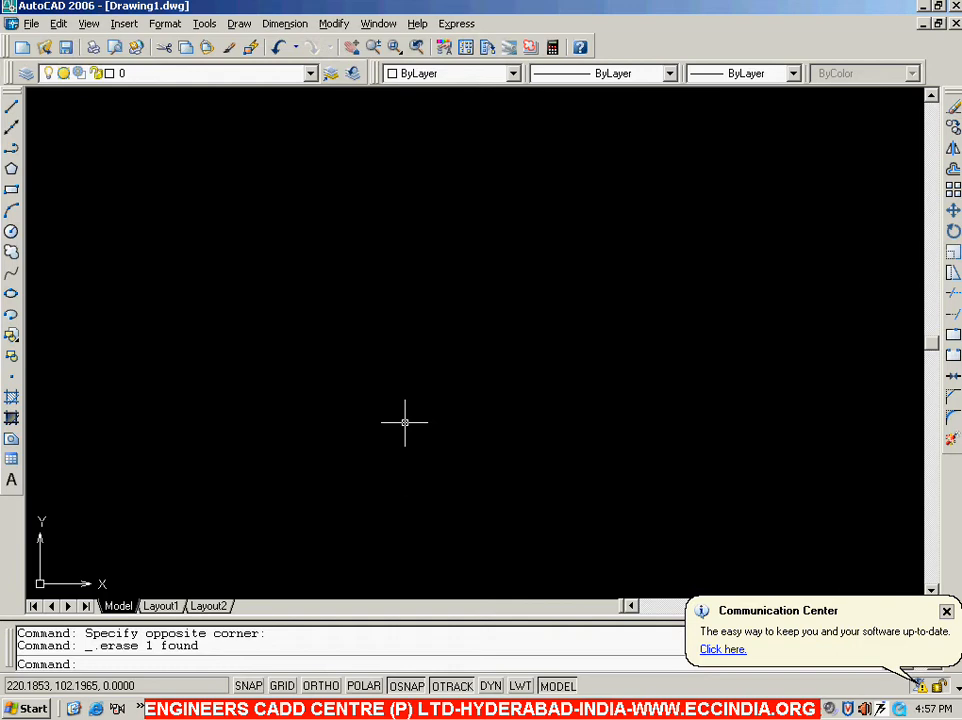
Zoom with the All option to fit the full drawing limits on screen
type("z")
key("Return")
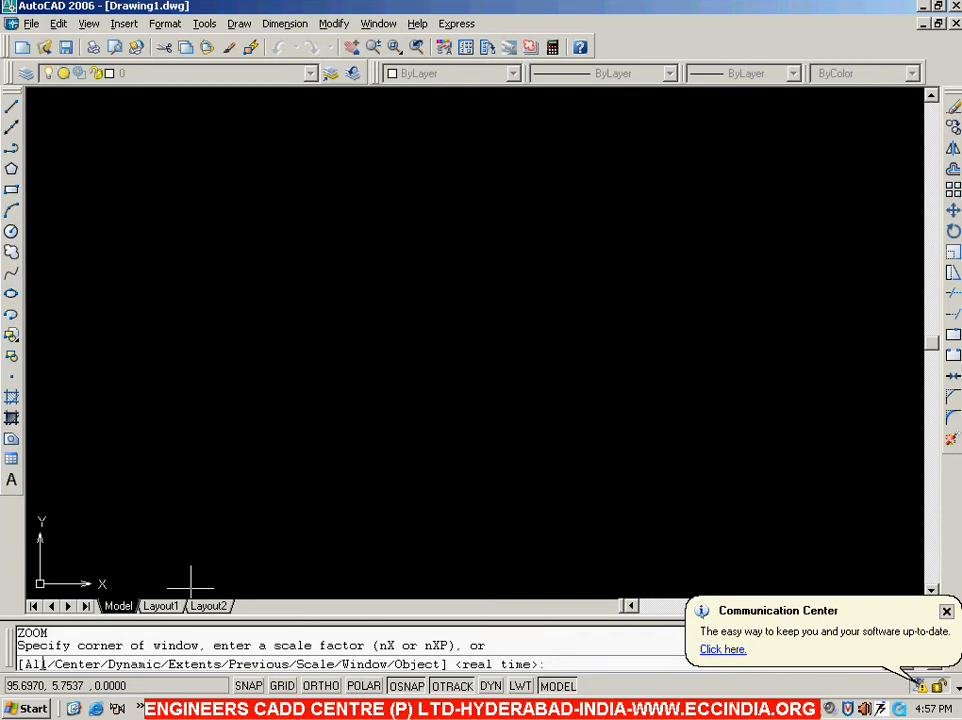
type("a")
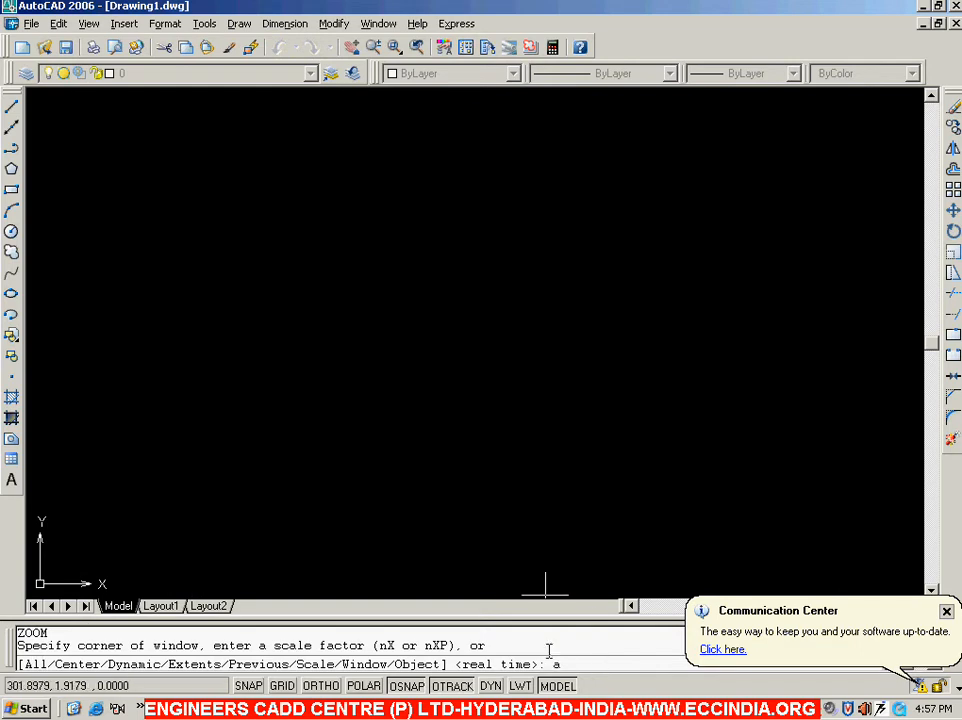
key("Return")
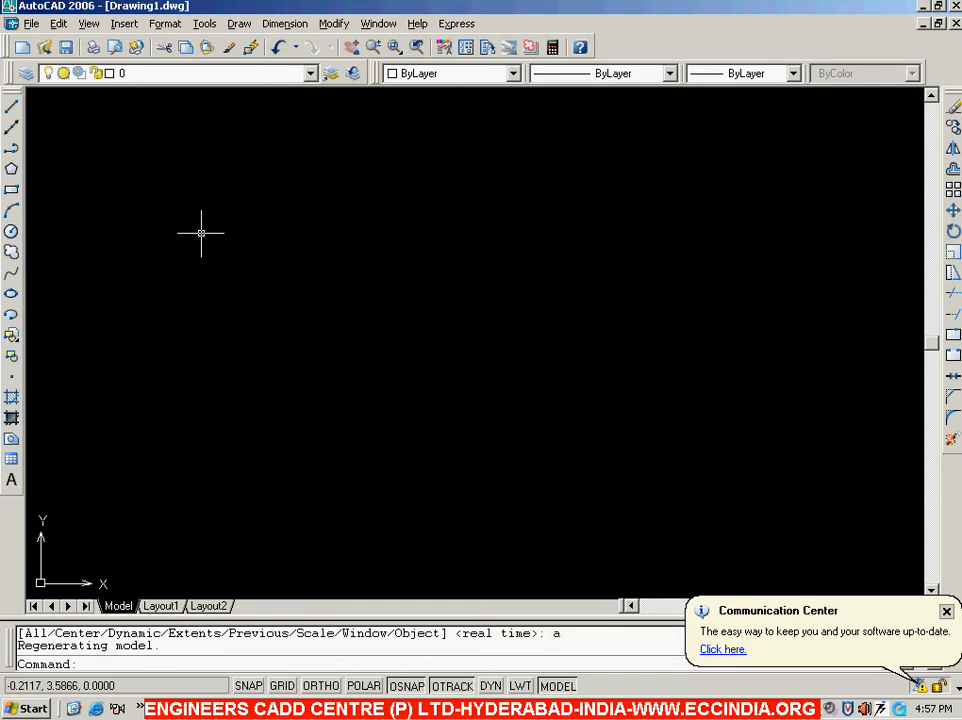
Draw a circle of radius 2 in the lower left part of the drawing area
left_click(11, 231)
left_click(329, 404)
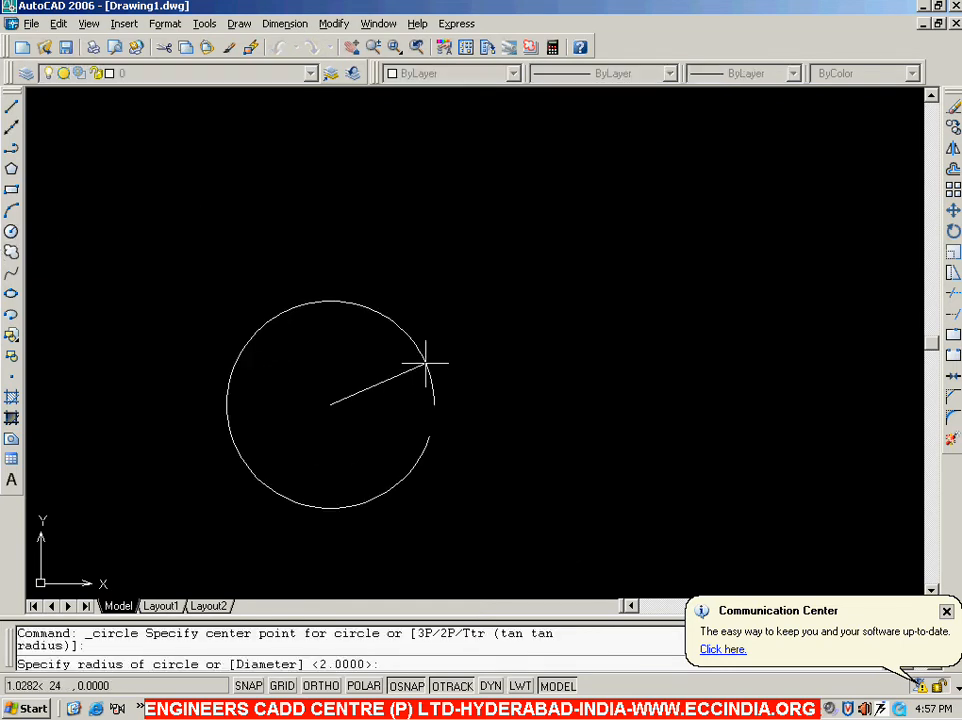
type("2")
key("Return")
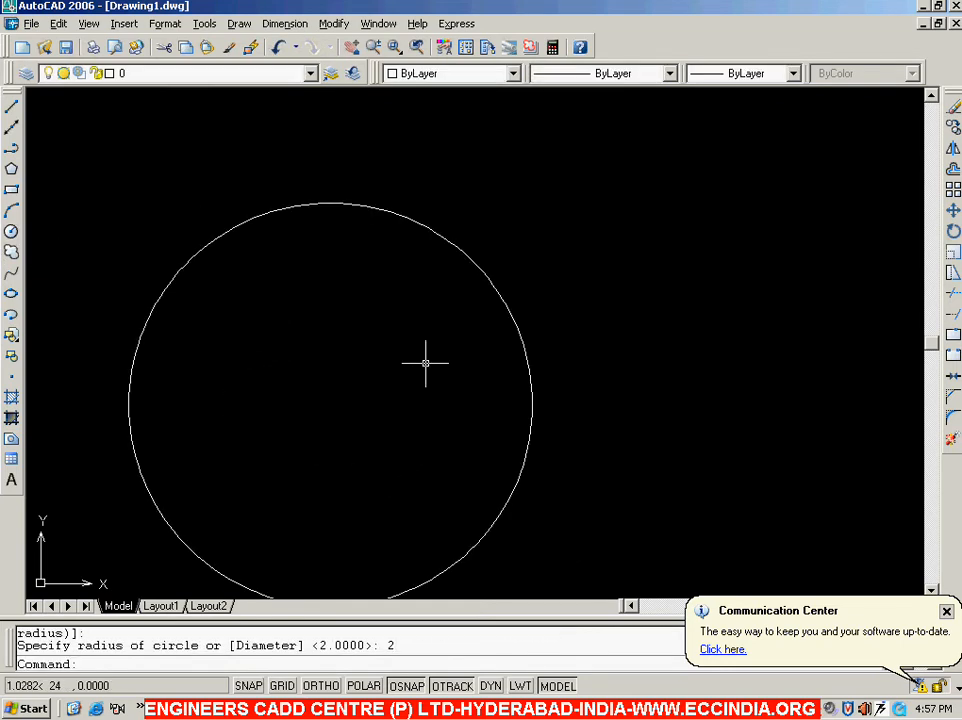
middle_click_drag(406, 372, 429, 343)
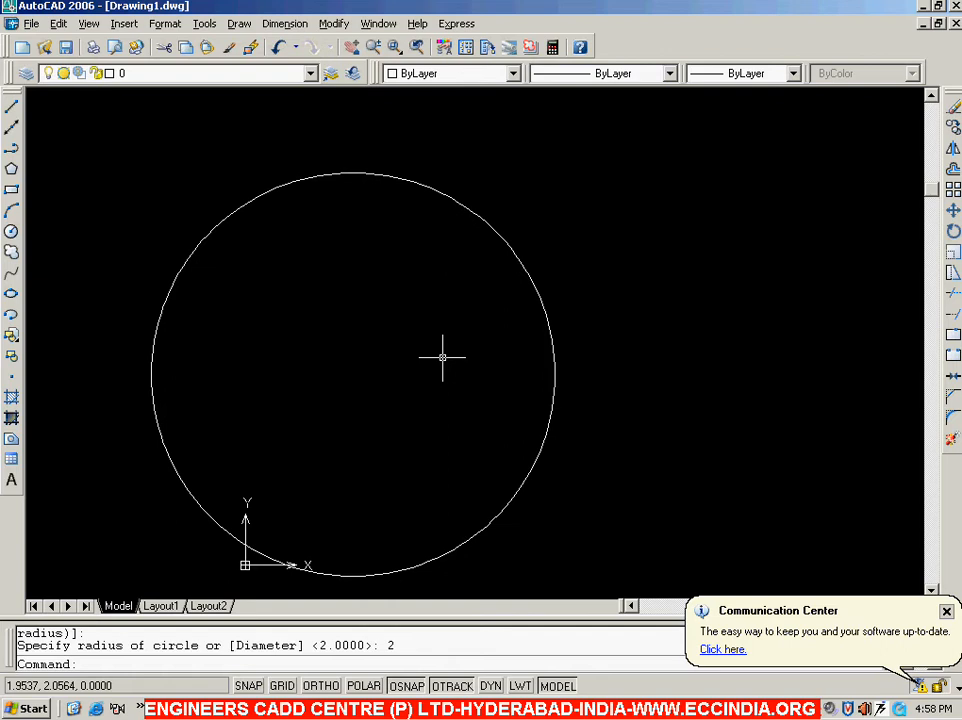
Erase the large circle and zoom back to the full drawing limits with the All option
left_click(549, 329)
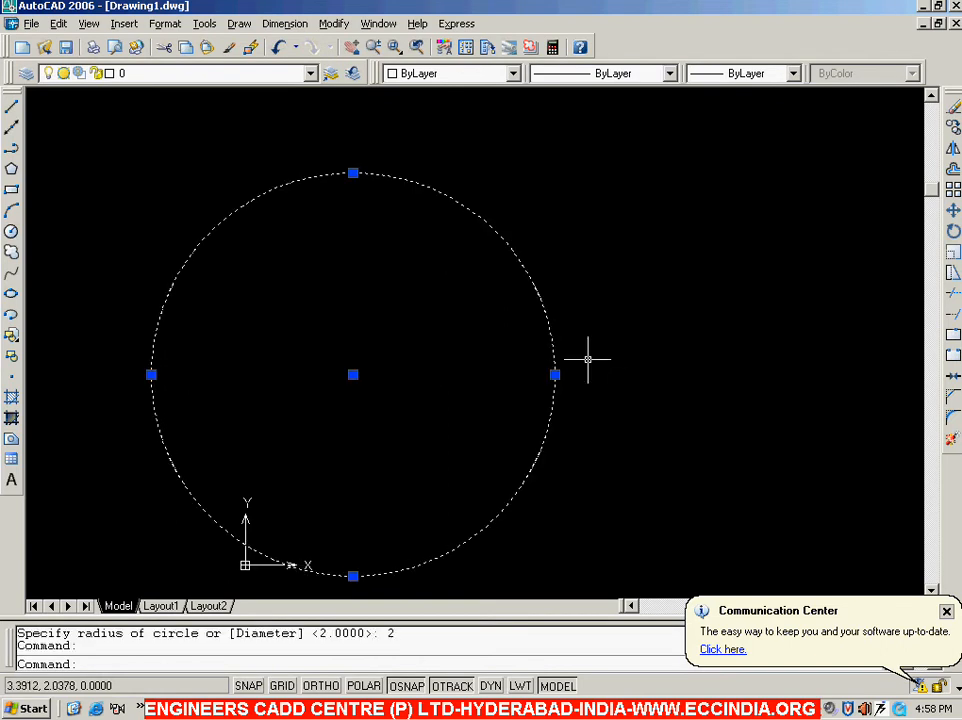
key("Delete")
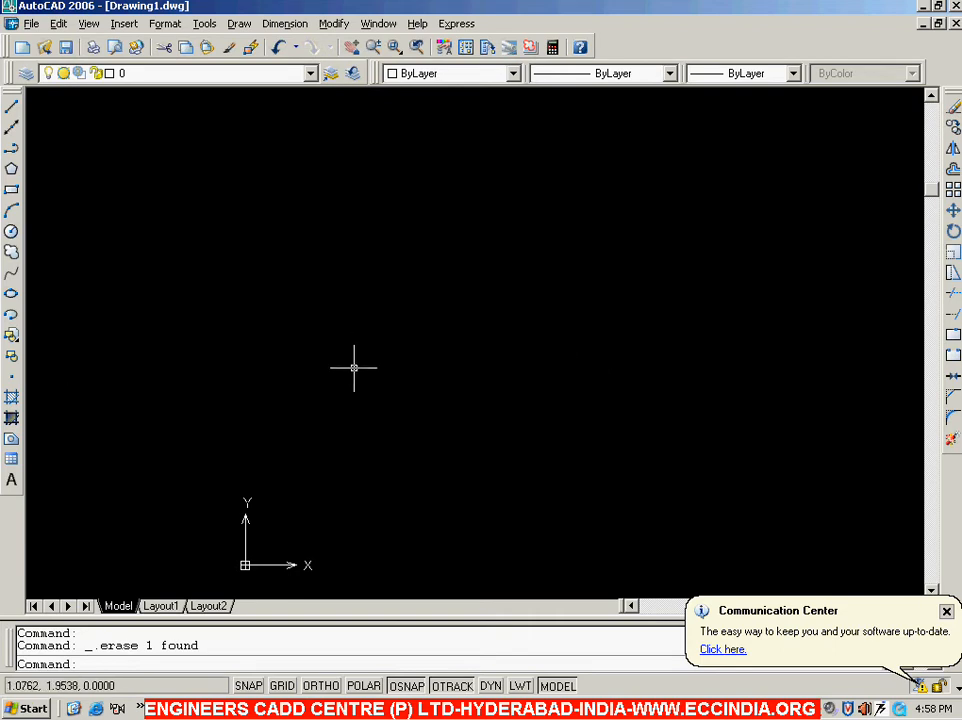
type("z")
key("Return")
type("a")
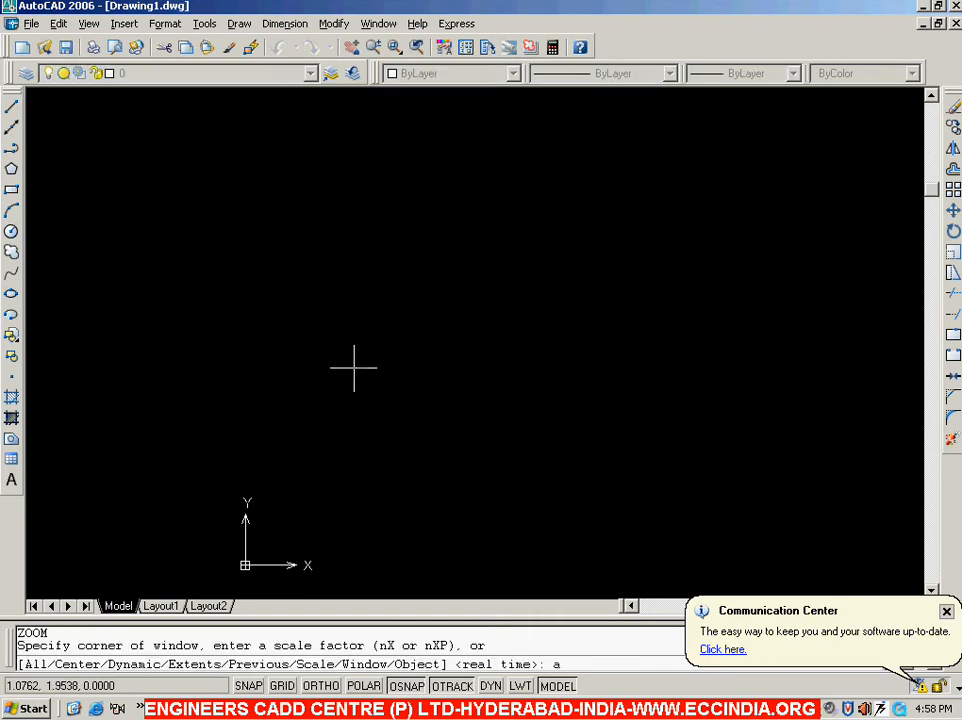
key("Return")
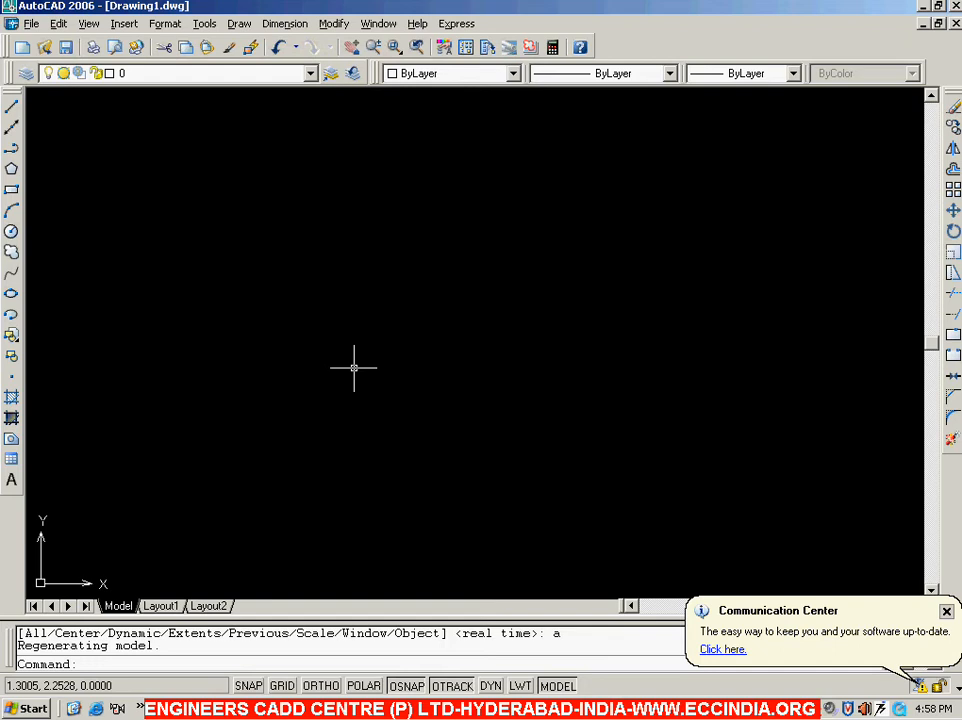
Draw a single line sloping down from left to right in the drawing area and erase it
type("l")
key("Return")
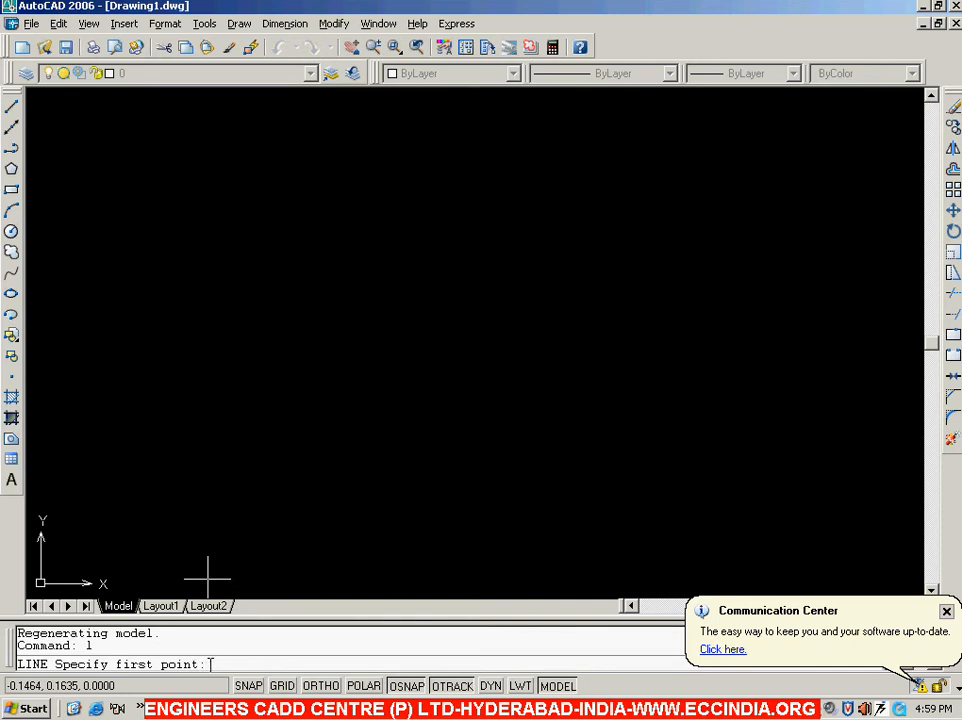
left_click(240, 297)
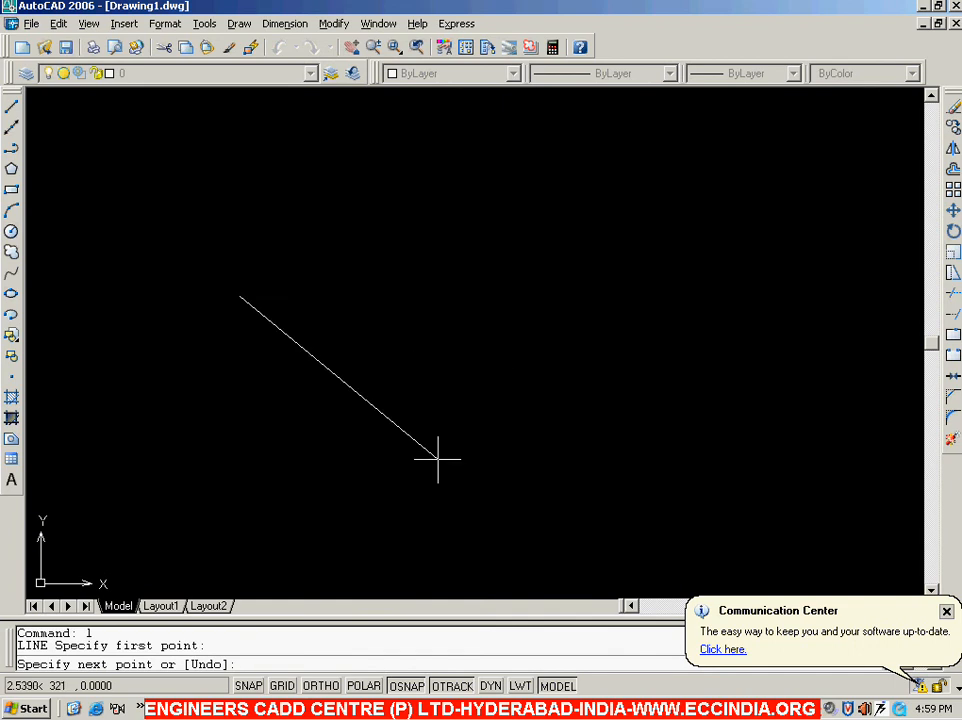
left_click(482, 406)
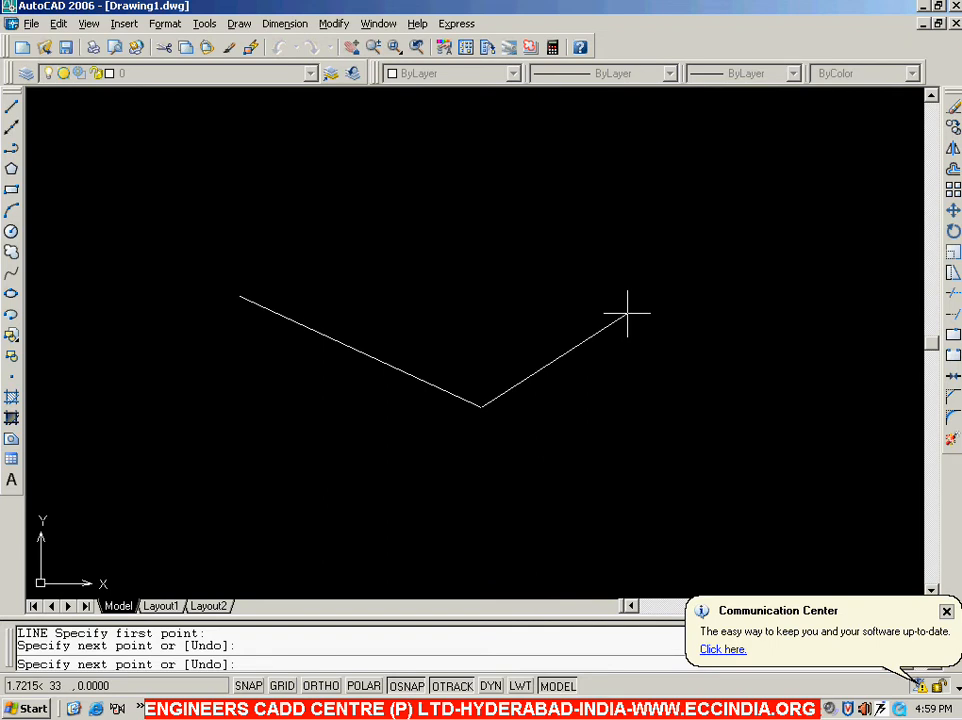
key("Escape")
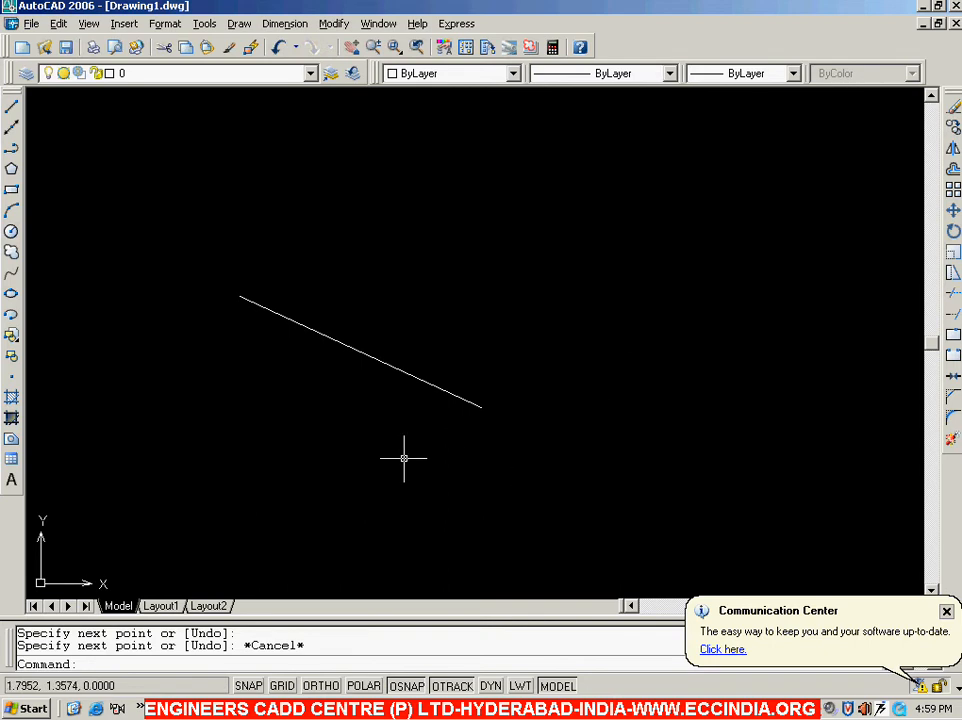
left_click(424, 383)
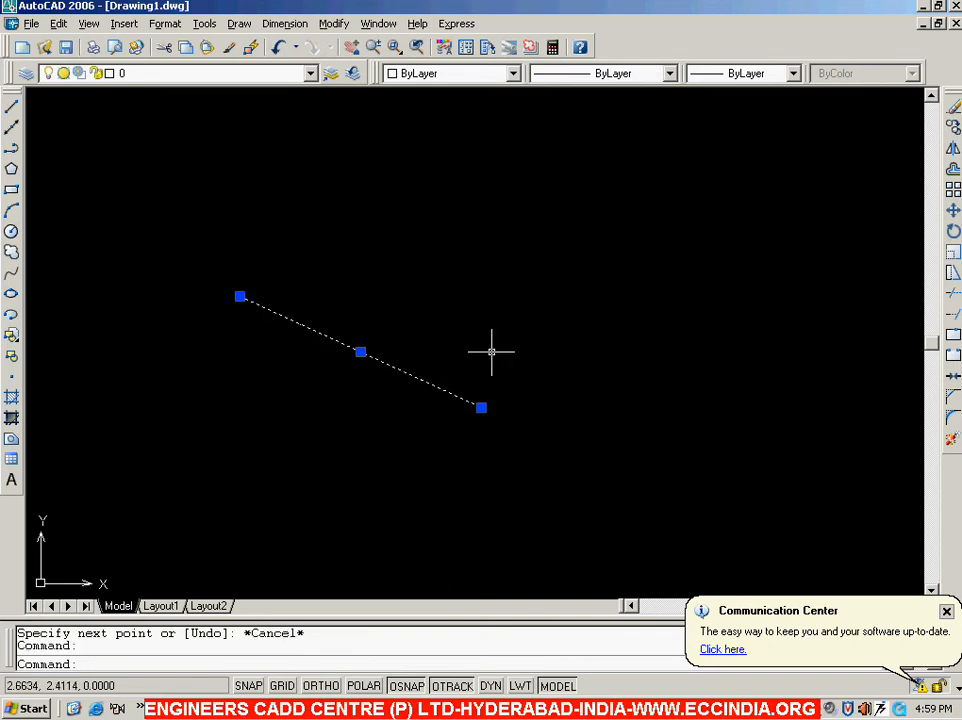
key("Delete")
Draw a single line rising from lower left to upper right and erase it
type("1")
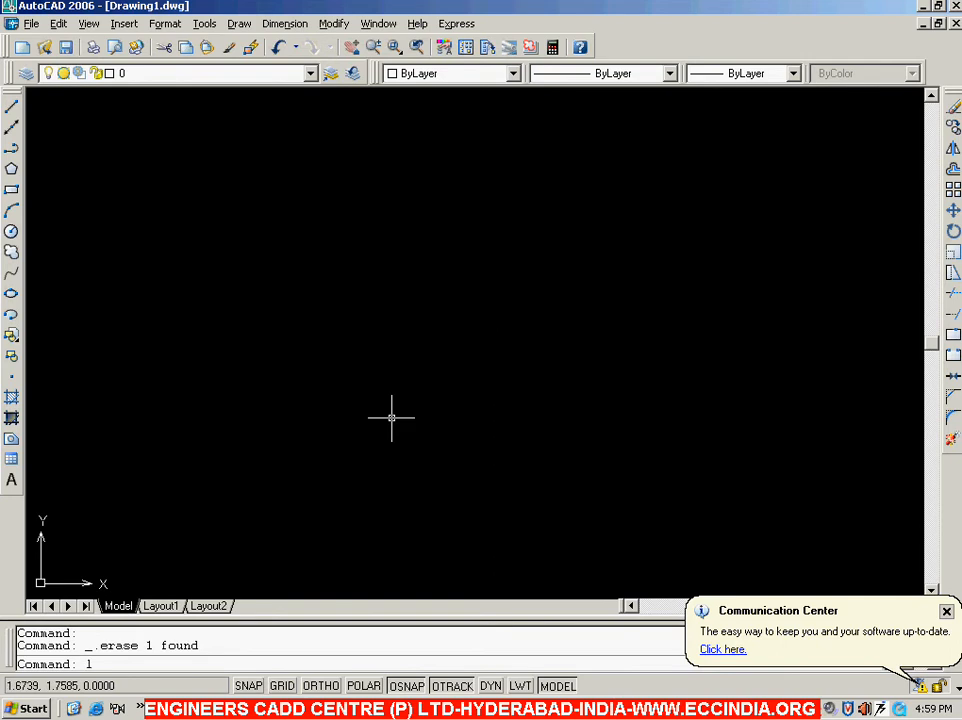
key("Return")
left_click(263, 450)
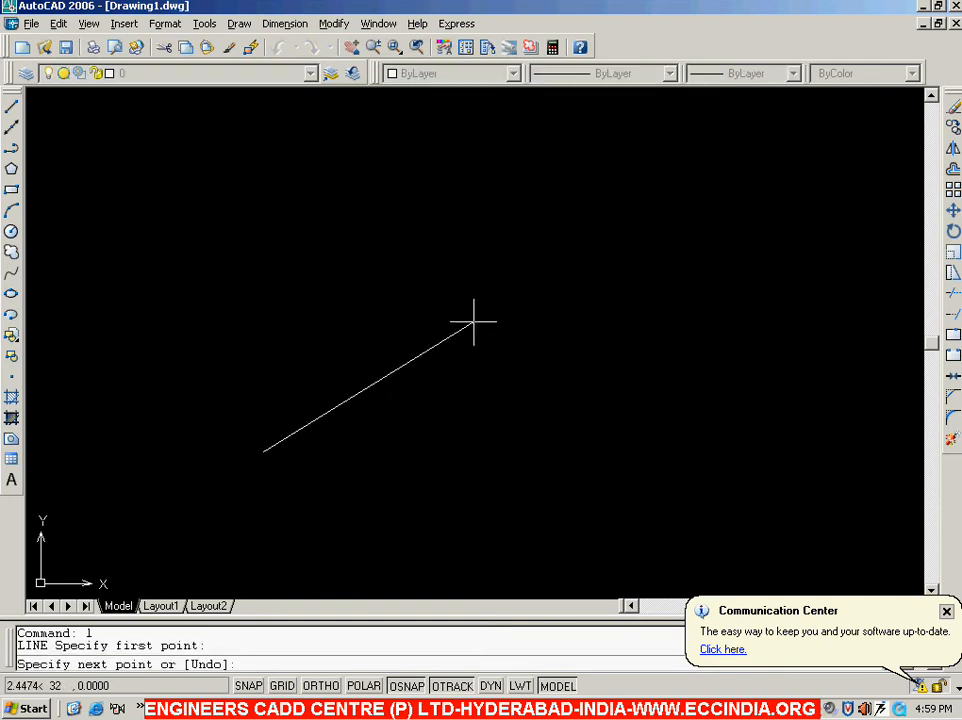
left_click(493, 293)
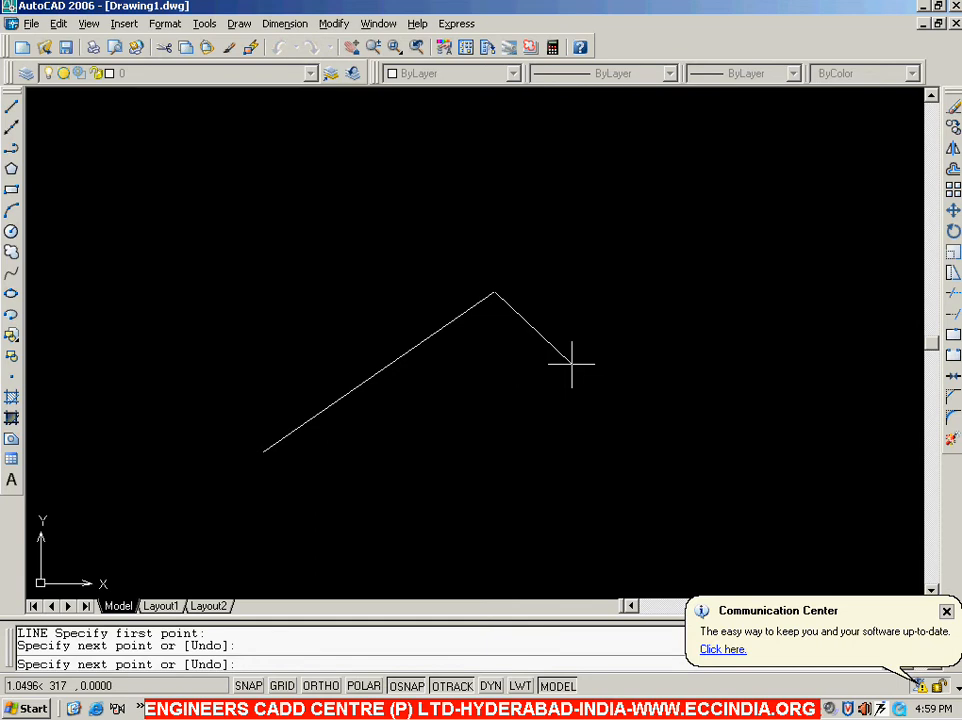
key("Return")
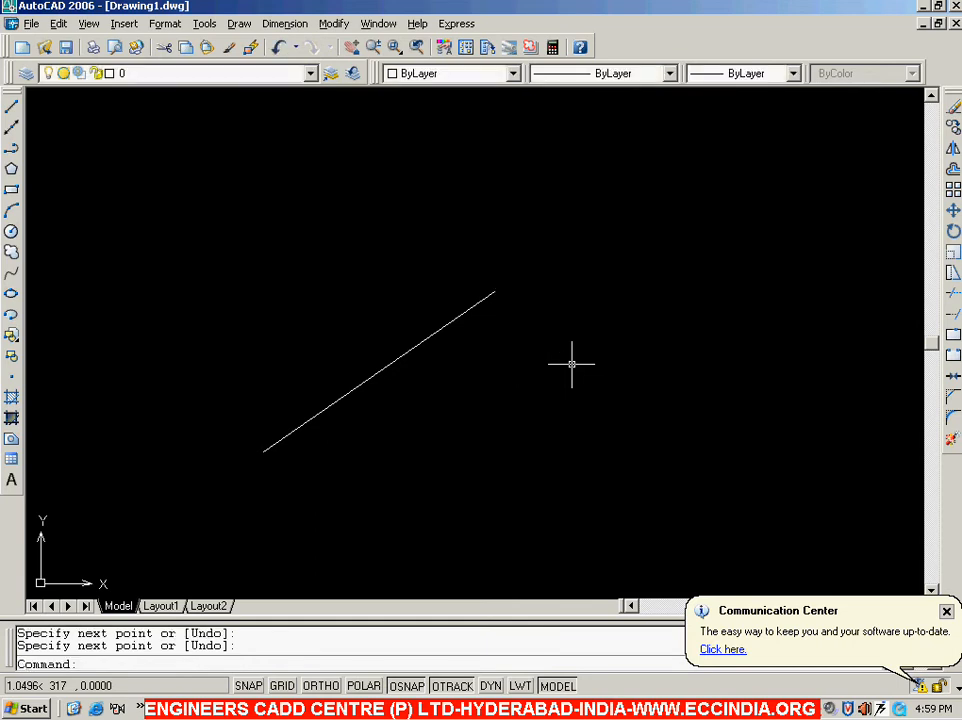
left_click(453, 319)
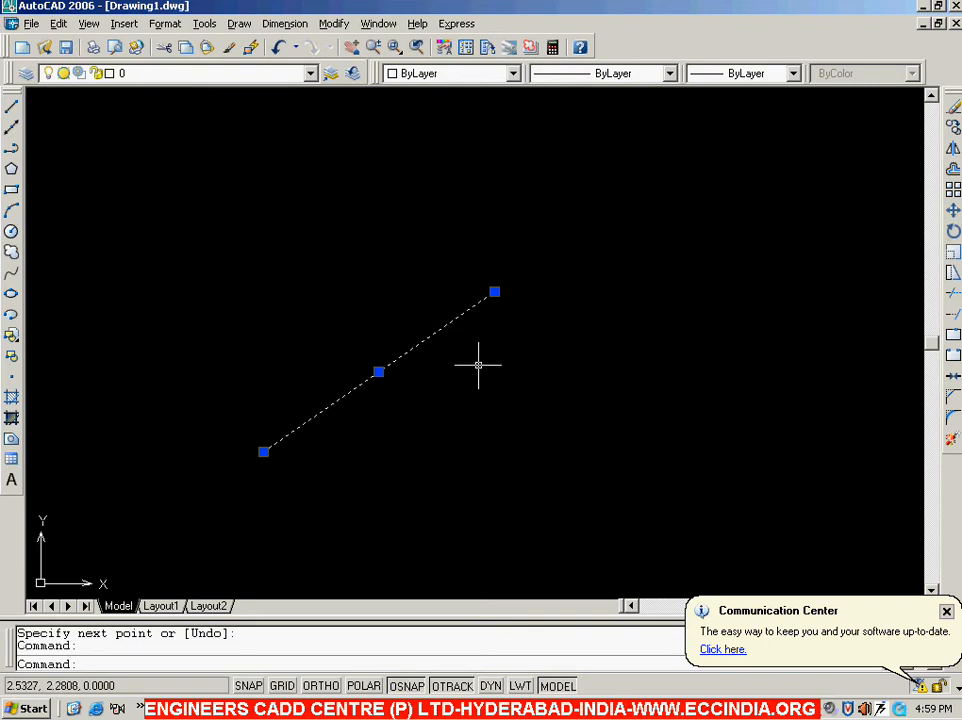
key("Delete")
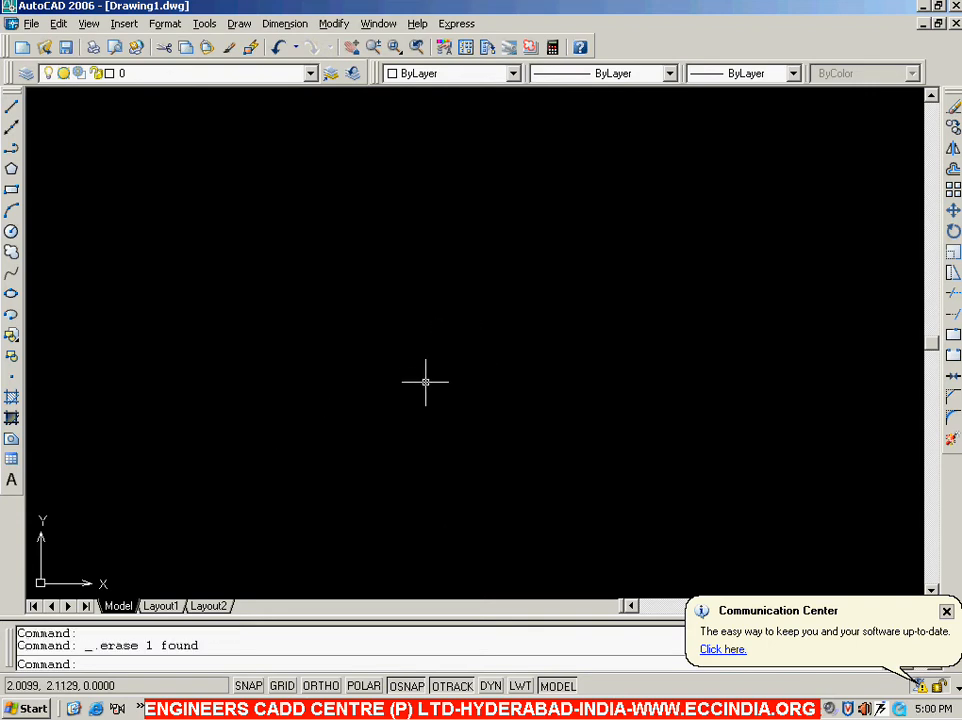
Draw a single line rising from the lower left towards the upper right and end the Line command
type("l")
key("Return")
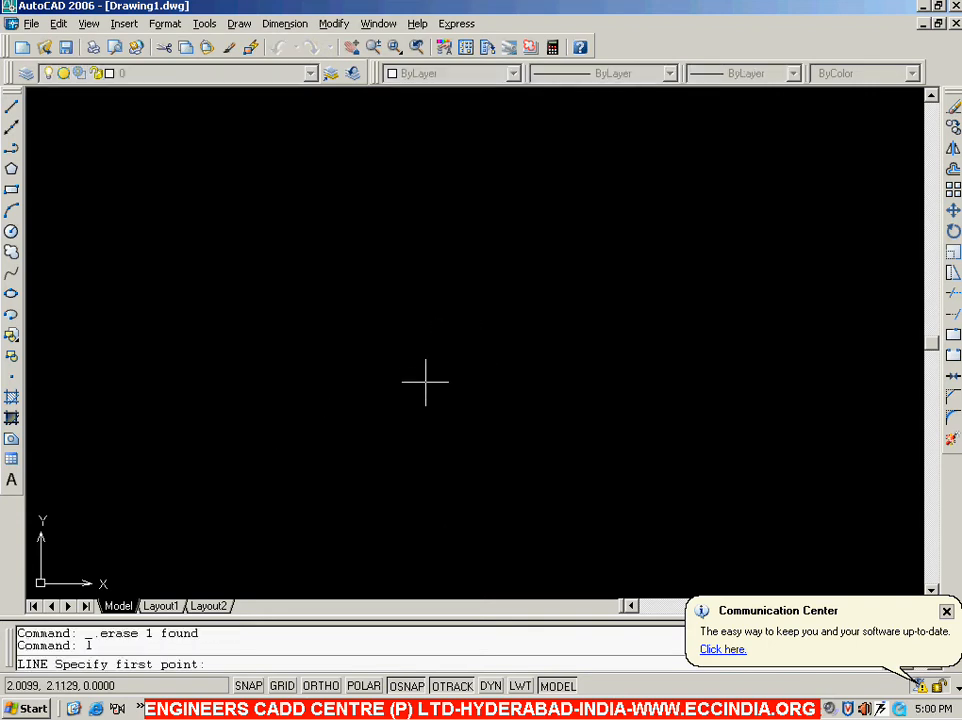
left_click(268, 451)
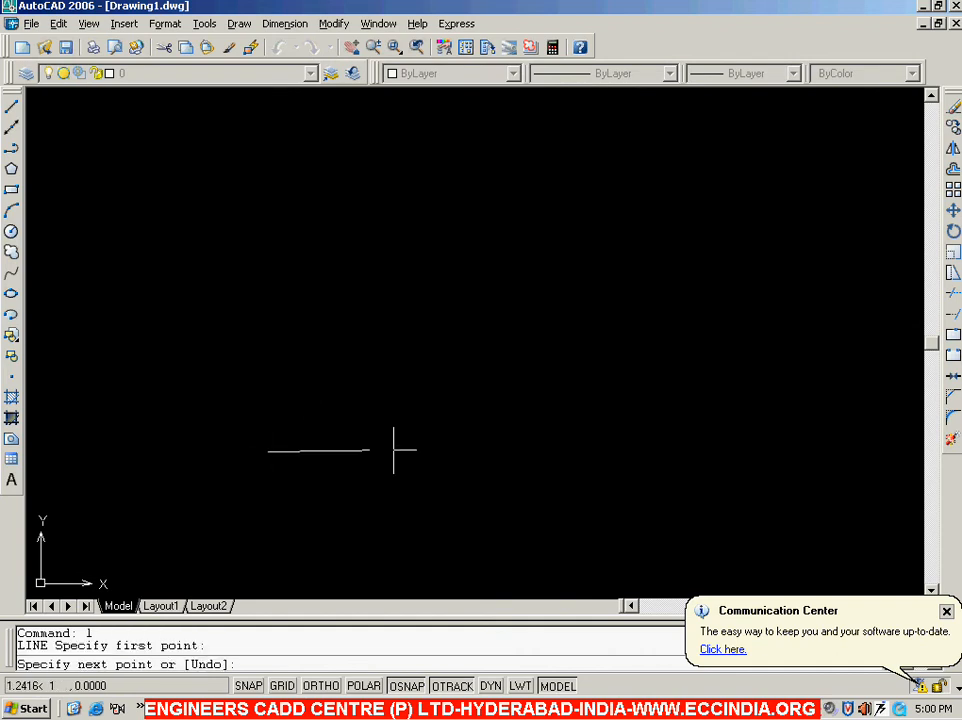
left_click(533, 294)
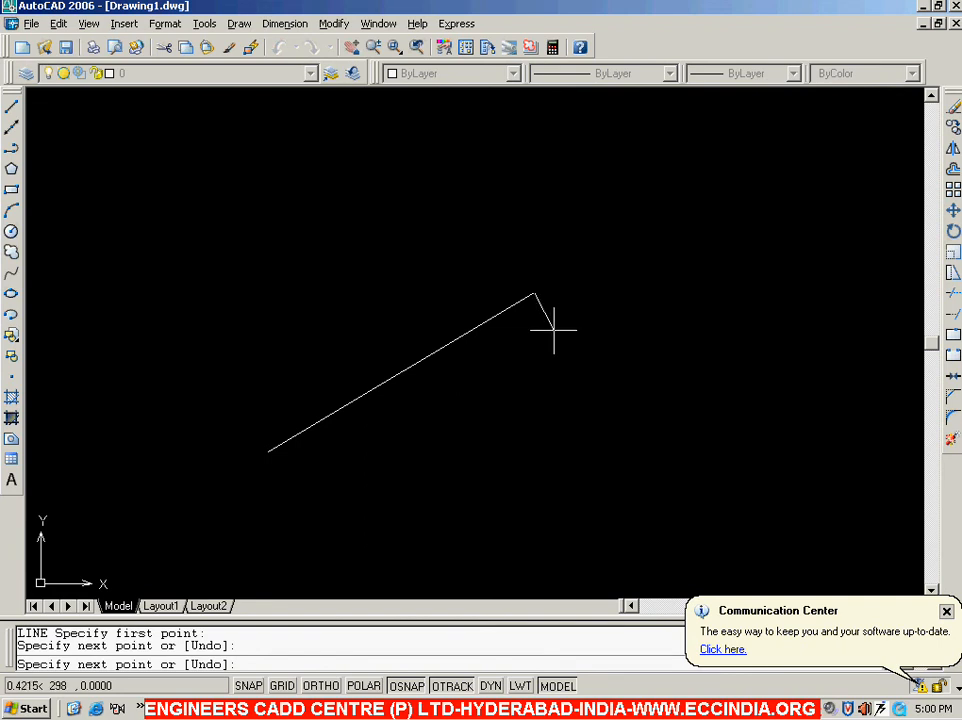
right_click(554, 331)
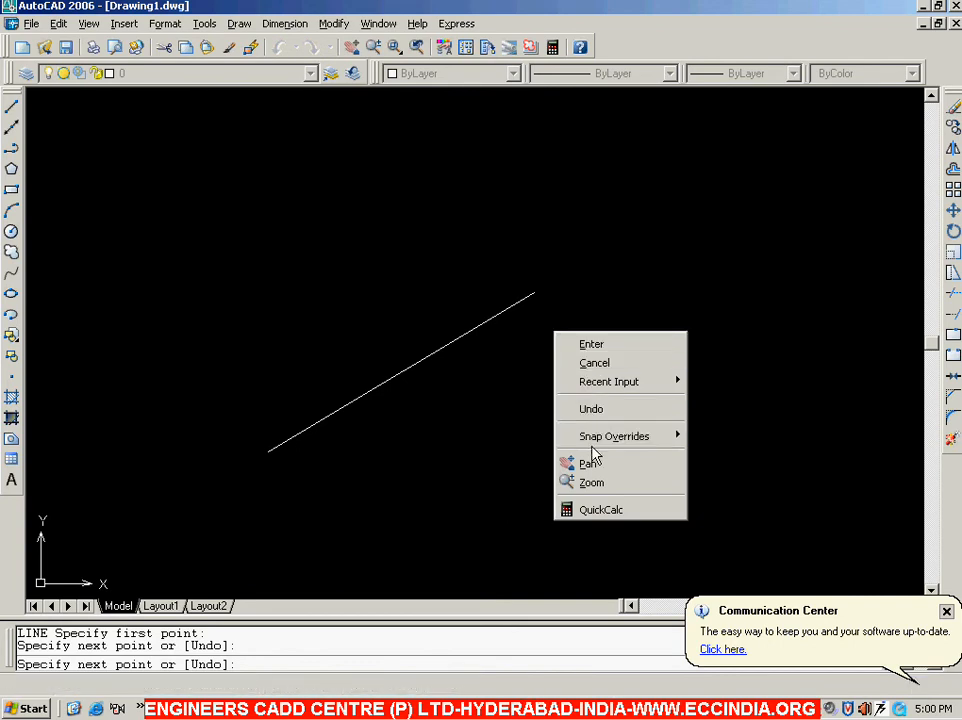
mouse_move(595, 438)
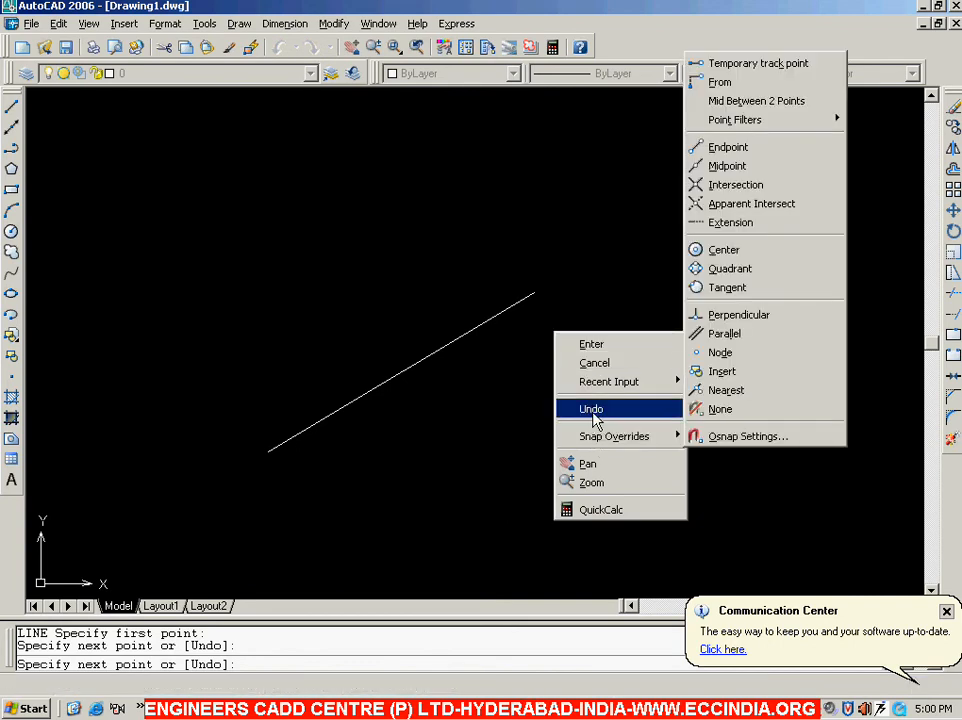
left_click(598, 345)
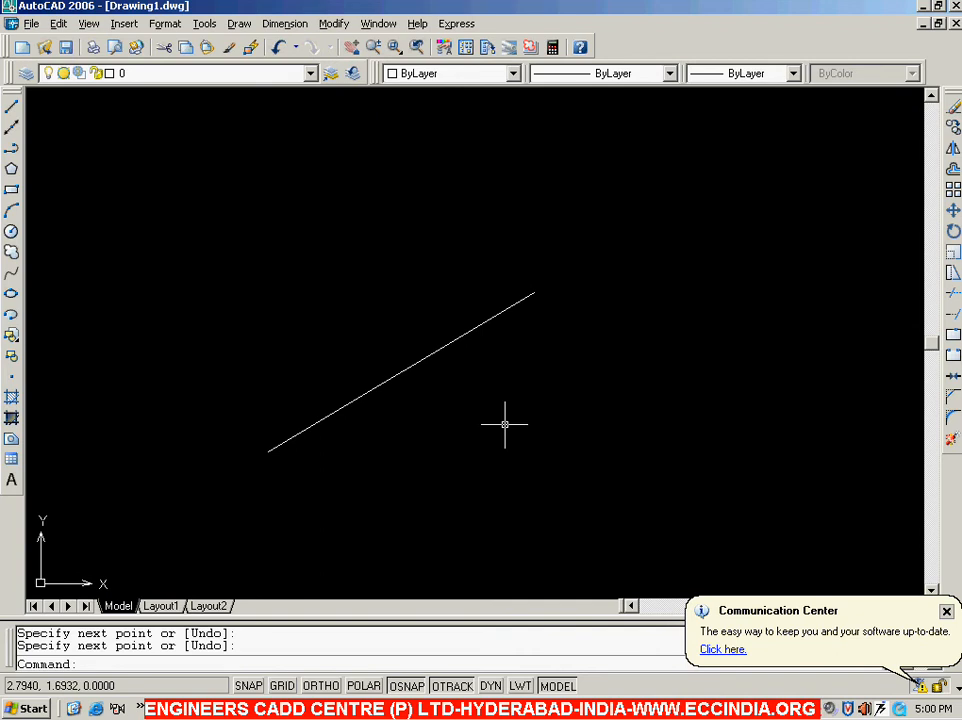
Erase the single line rising from the lower left to the upper right
left_click(433, 353)
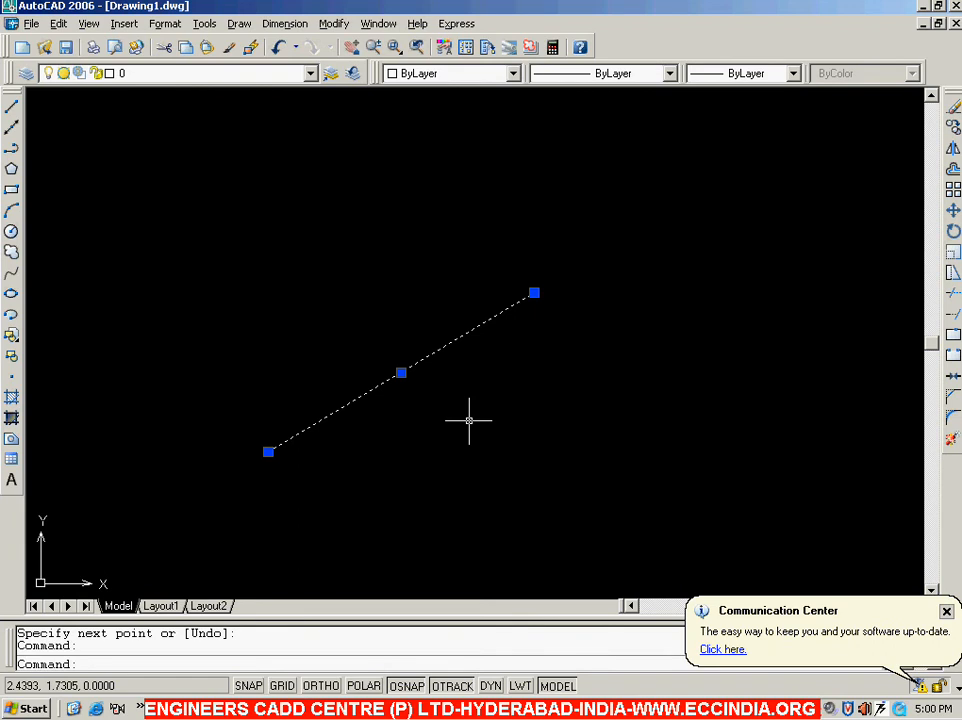
key("Delete")
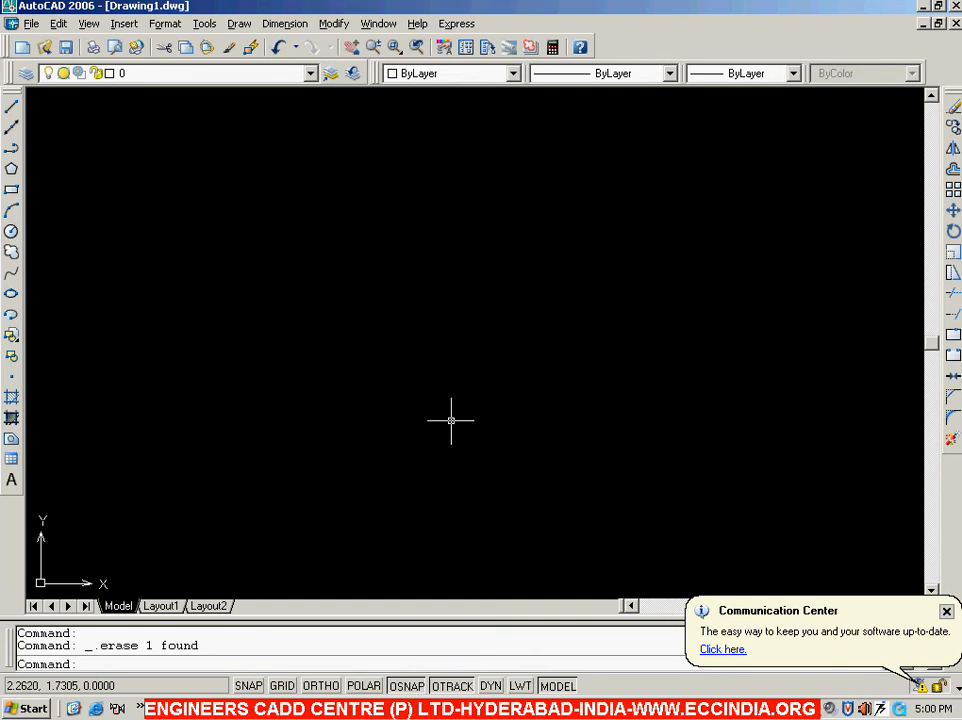
Draw a nine-sided zigzag outline of connected lines across the drawing area and finish it with the Line command's Close option
type("l")
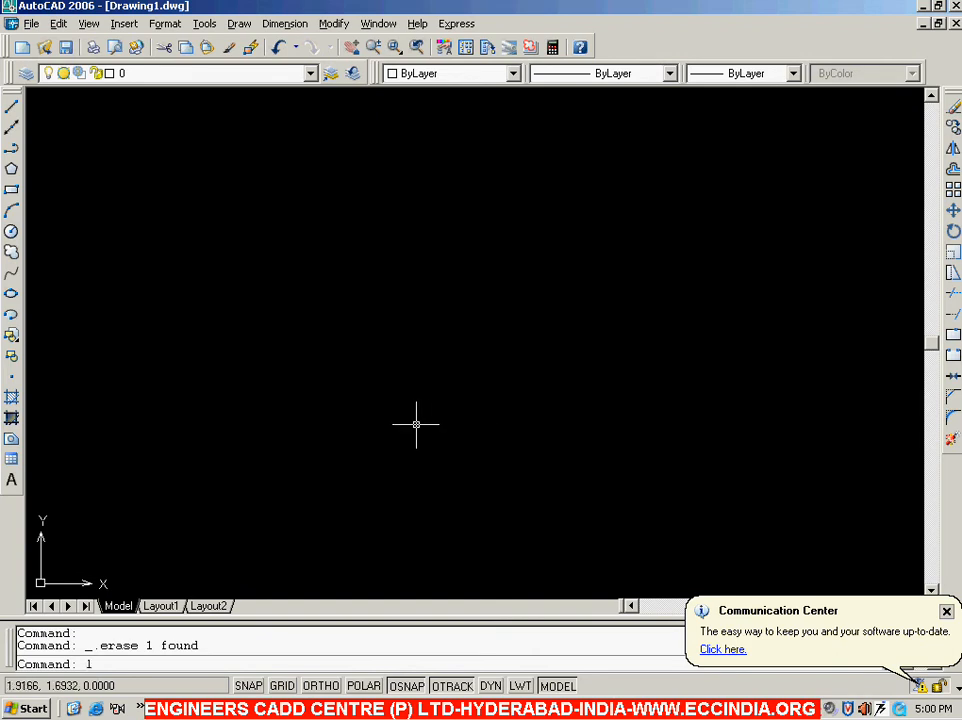
key("Return")
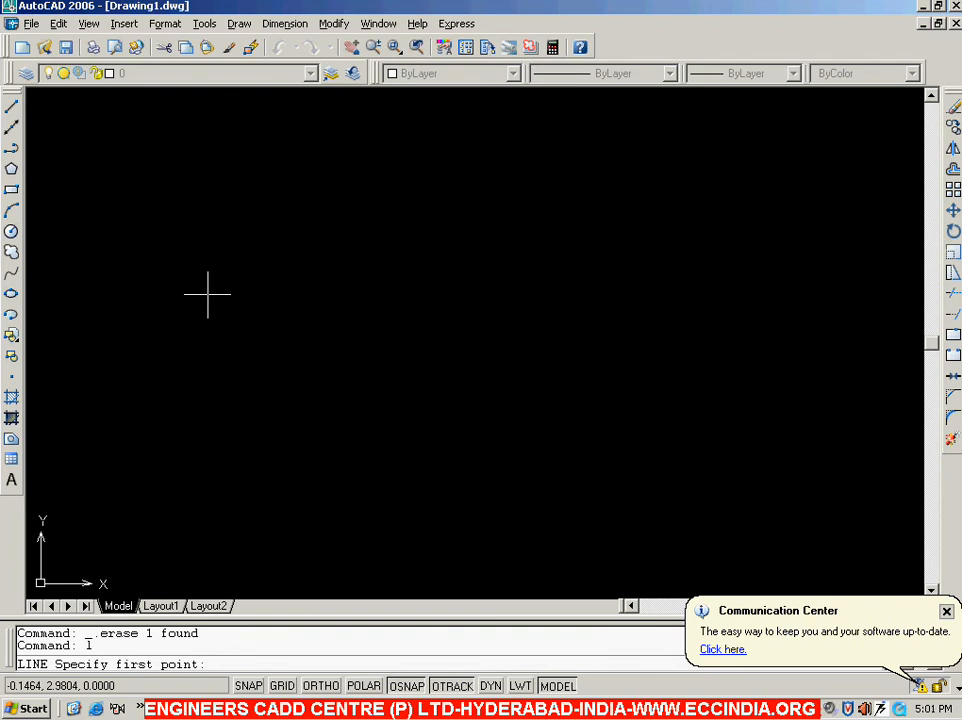
left_click(208, 294)
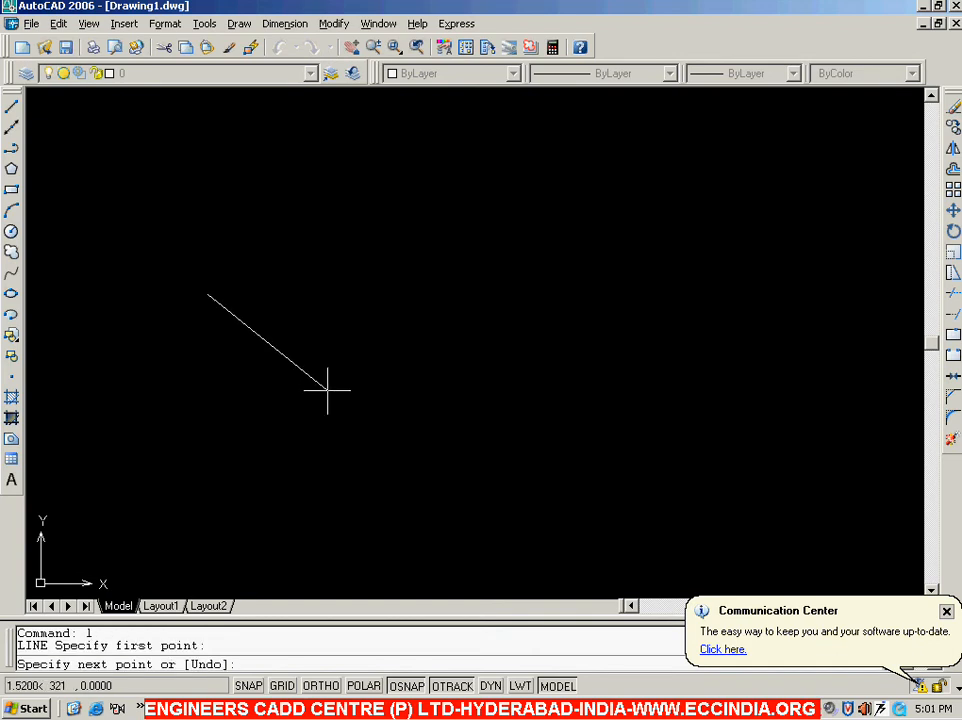
left_click(352, 420)
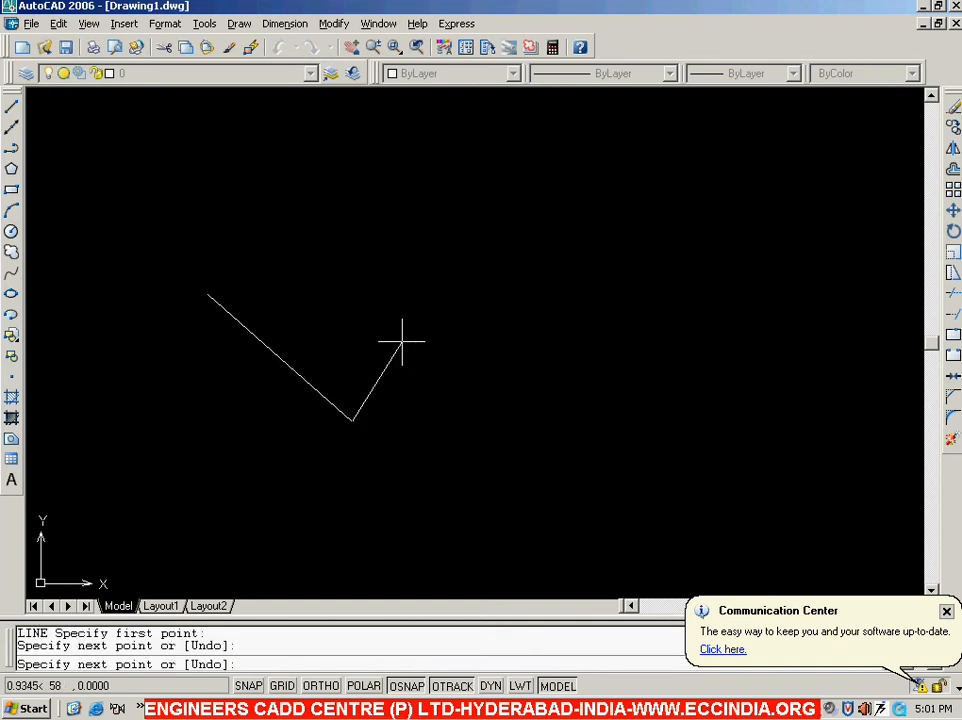
left_click(413, 251)
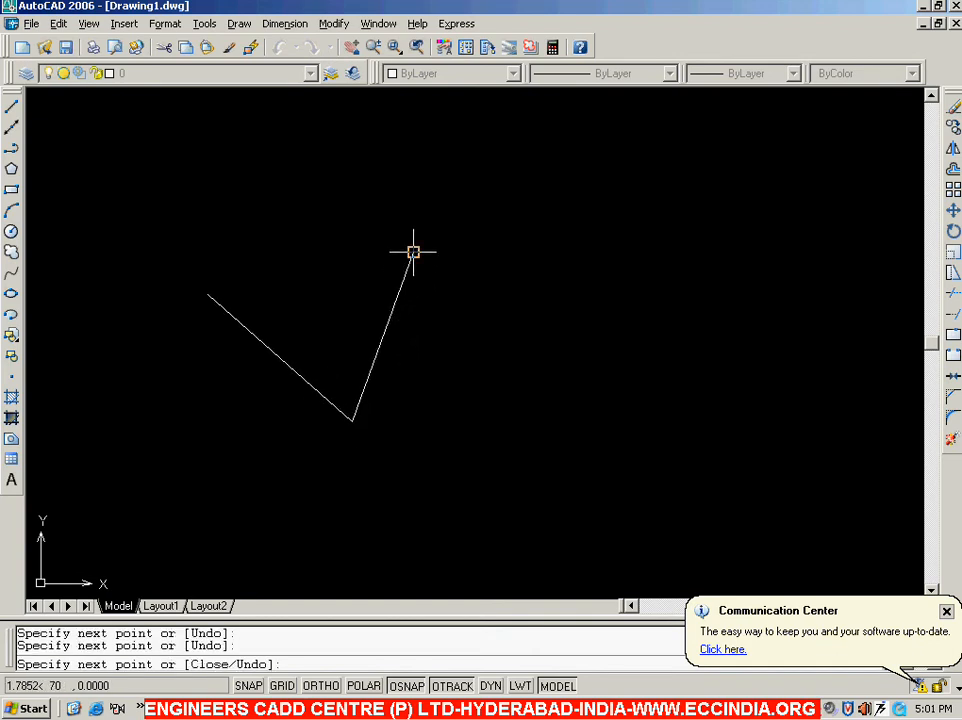
left_click(570, 374)
left_click(656, 278)
left_click(747, 466)
left_click(447, 574)
left_click(172, 512)
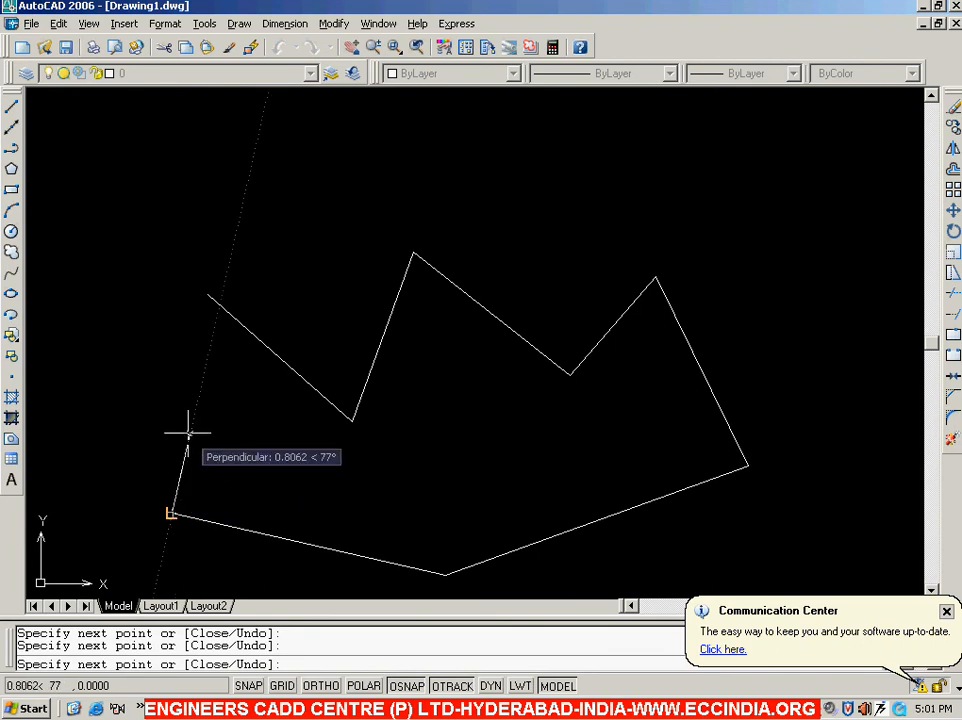
left_click(245, 403)
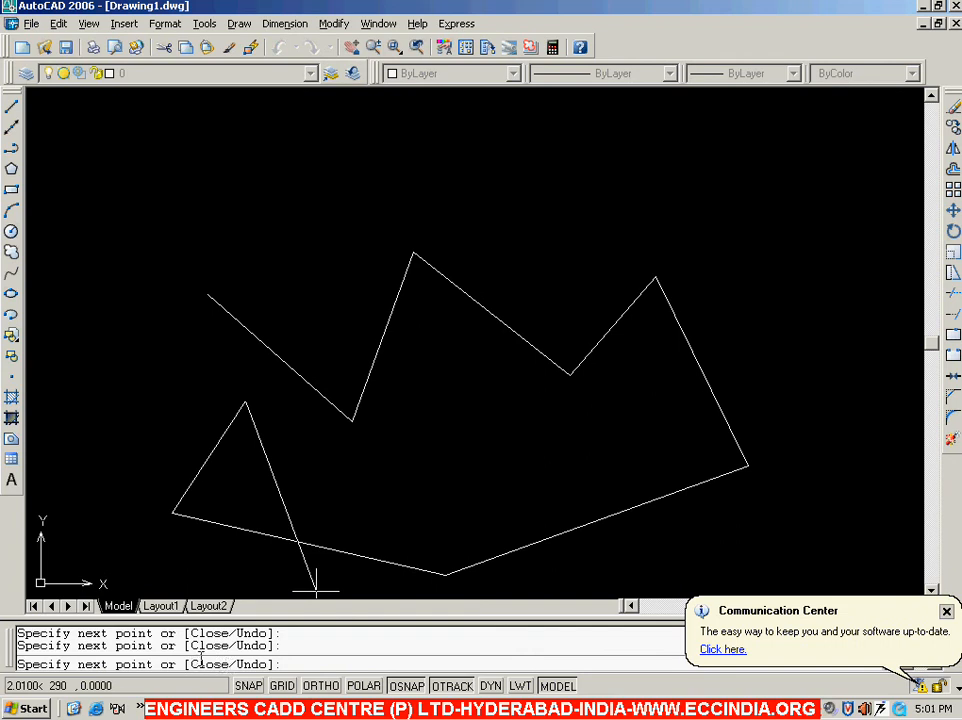
type("c")
key("Return")
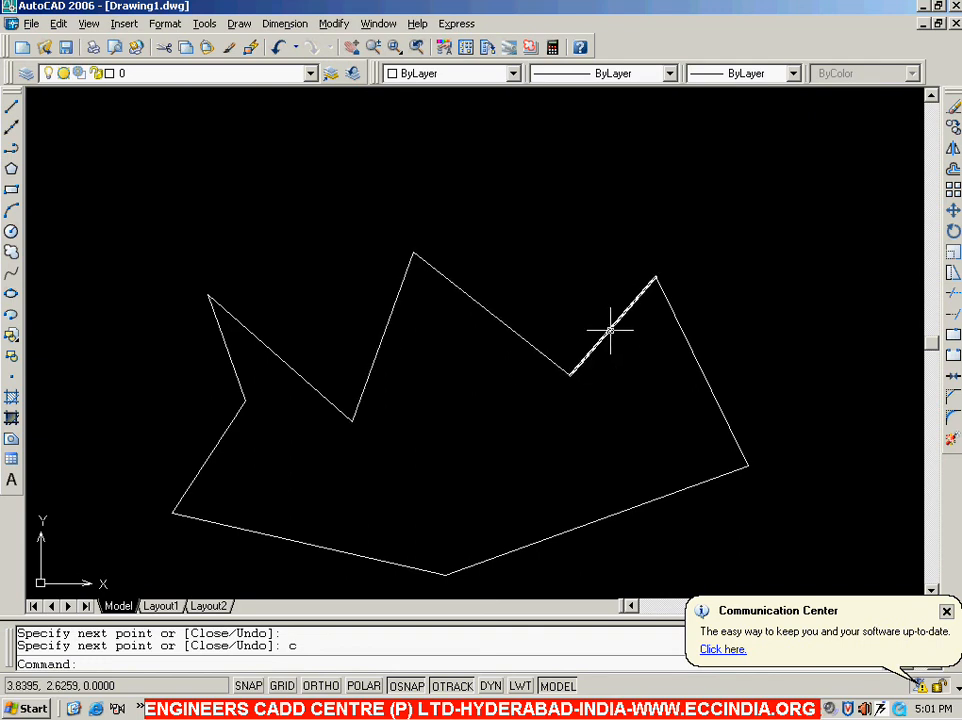
Select and deselect three upper segments of the outline one by one to check that each is a separate line
left_click(678, 322)
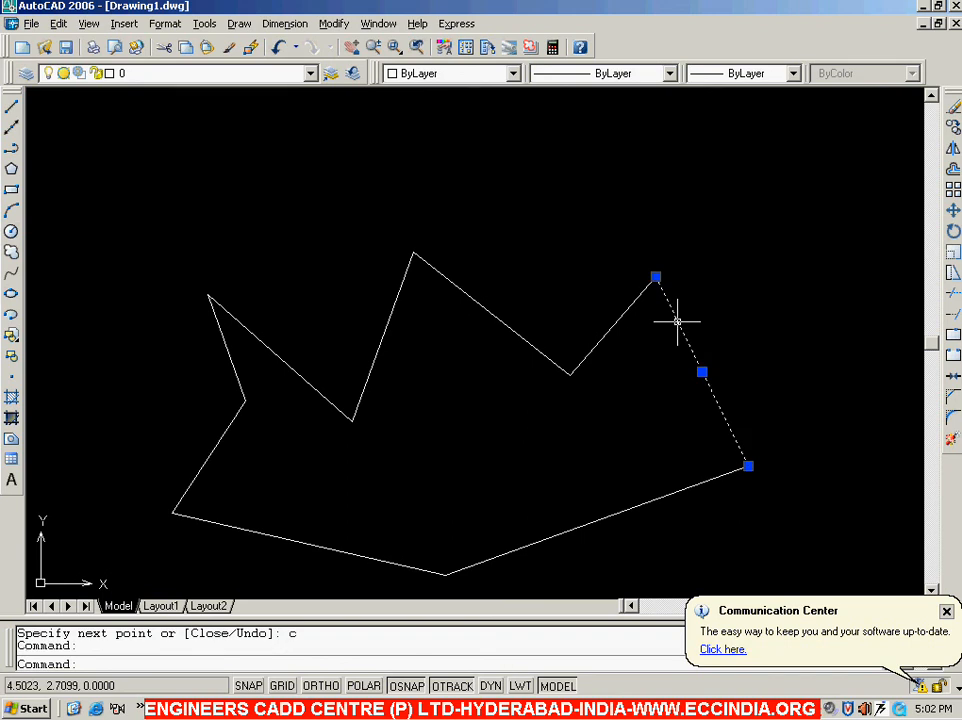
key("Escape")
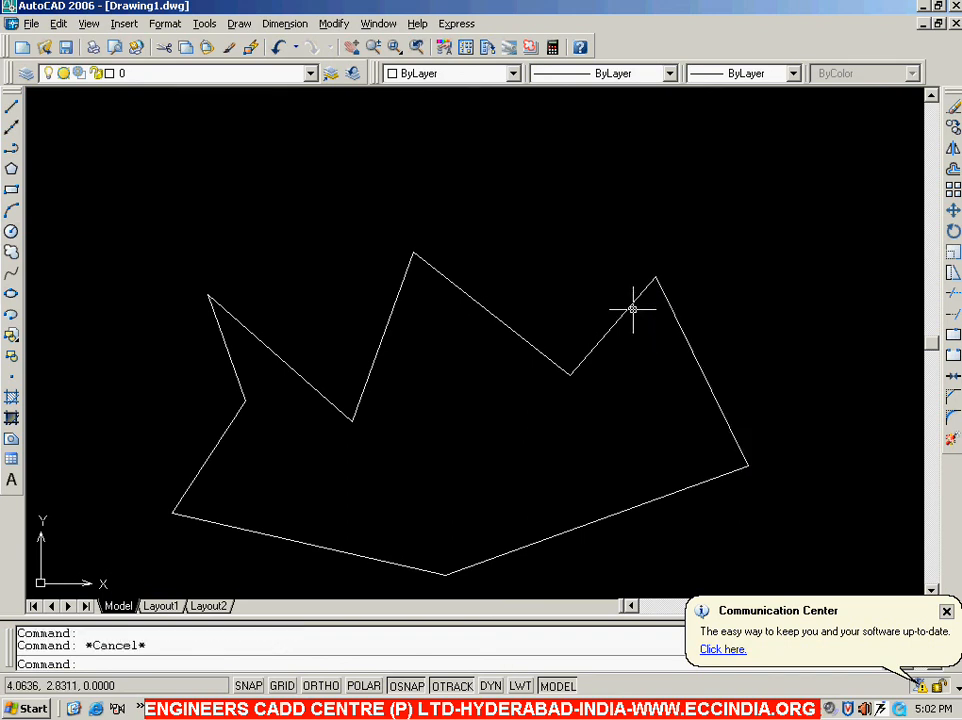
left_click(620, 320)
key("Escape")
left_click(533, 345)
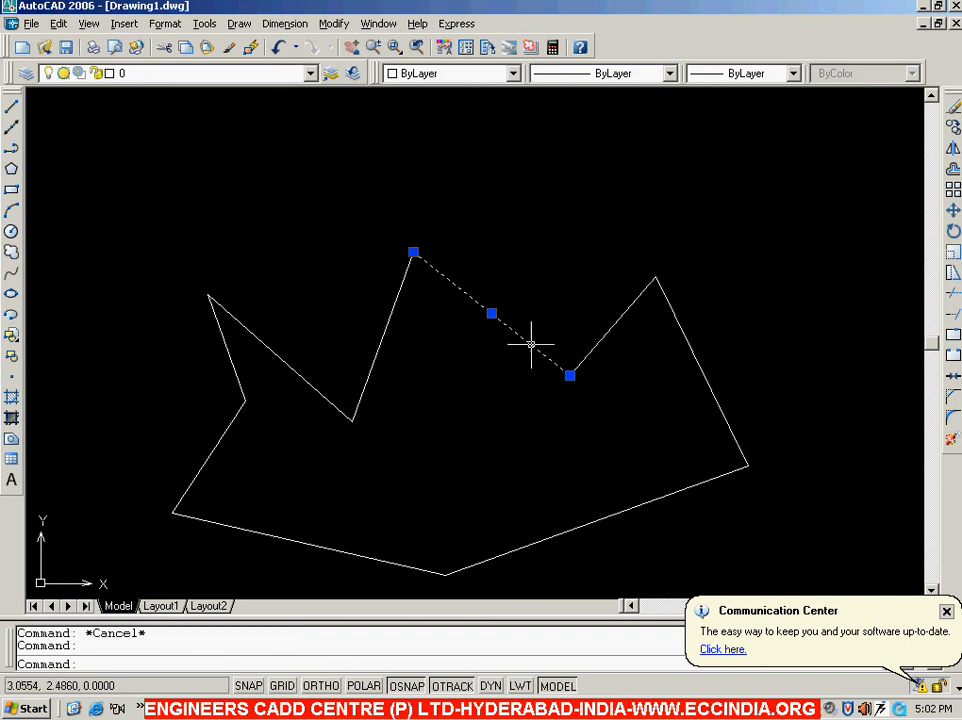
key("Escape")
Erase the whole nine-sided outline with one selection window around all its segments
middle_click_drag(427, 417, 426, 388)
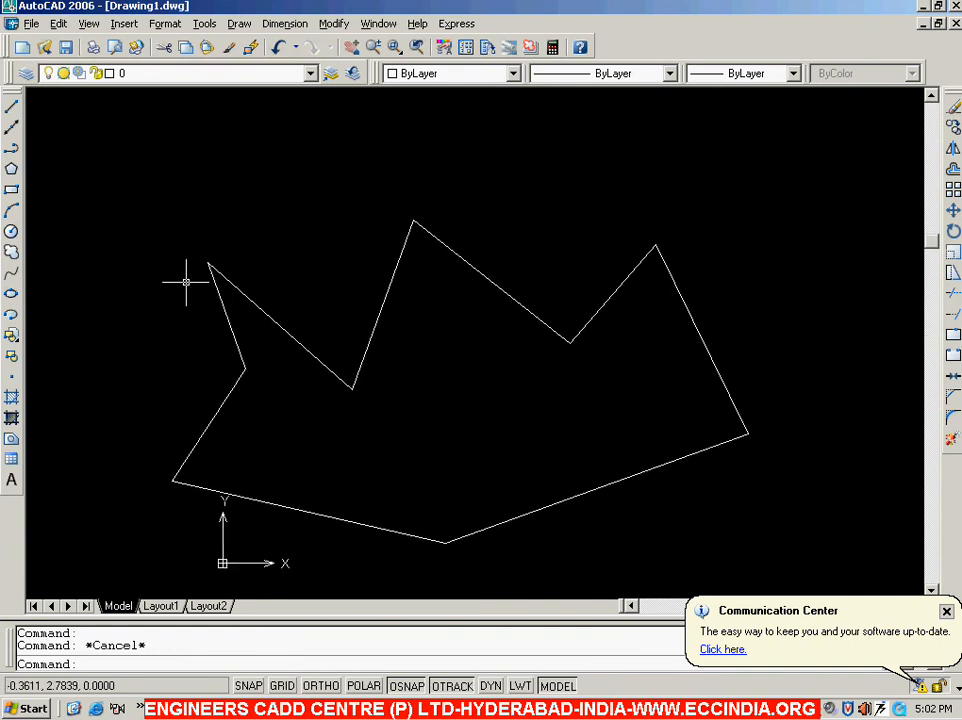
left_click(150, 202)
left_click(838, 587)
key("Delete")
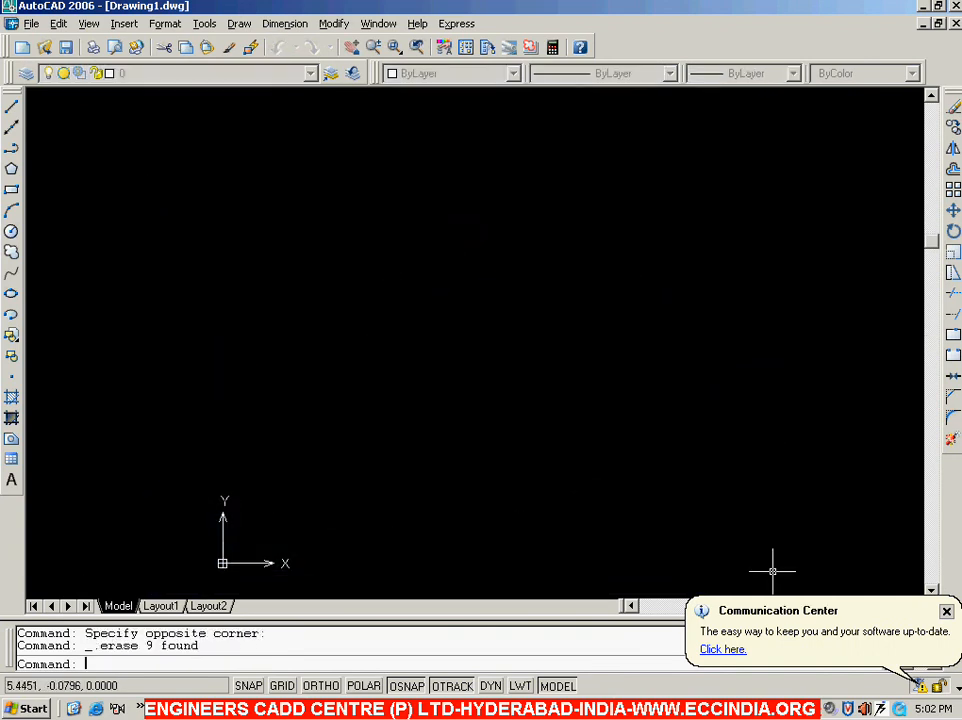
Draw three connected lines that rise, fall and rise again from left to right, keeping the Line command active
type("l")
key("Return")
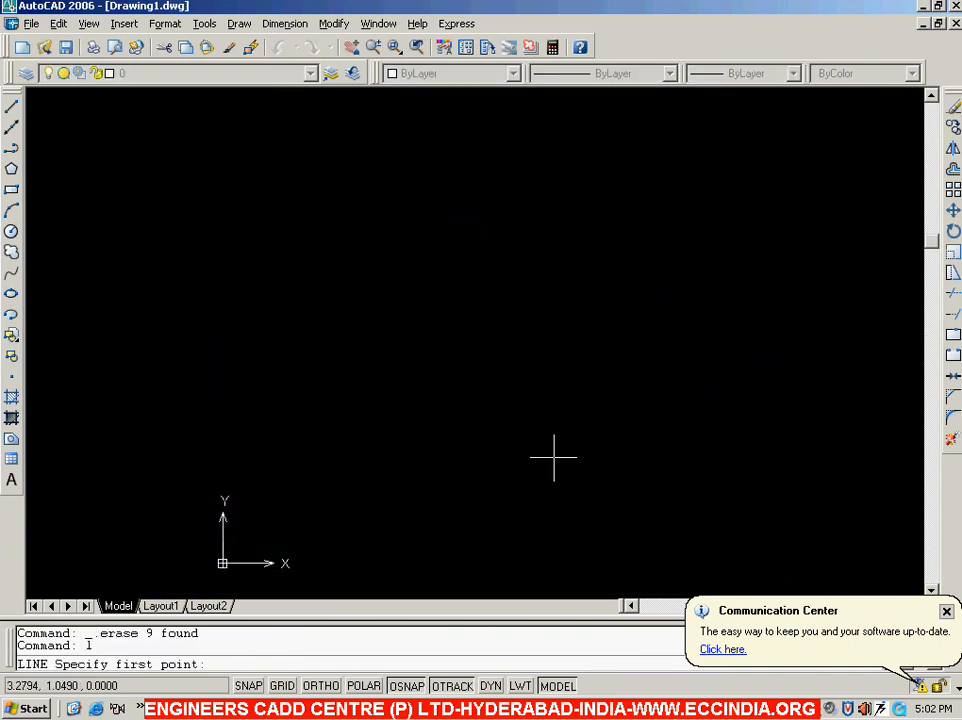
left_click(256, 378)
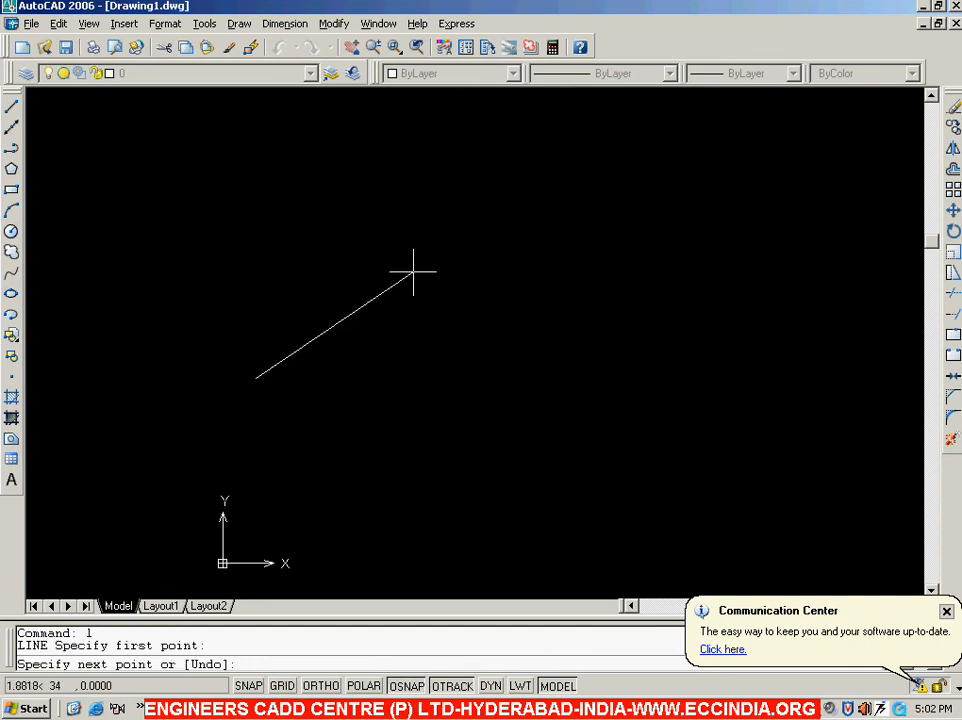
left_click(443, 246)
left_click(578, 388)
left_click(753, 271)
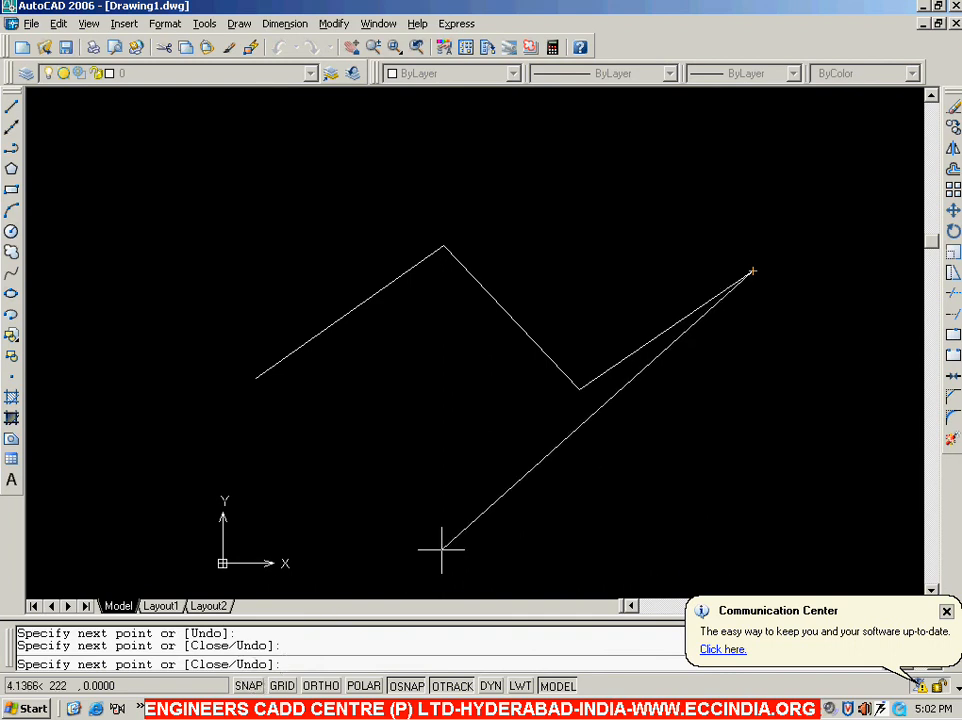
Remove the three zigzag segments one at a time with the Line command's Undo option and cancel the command
type("u")
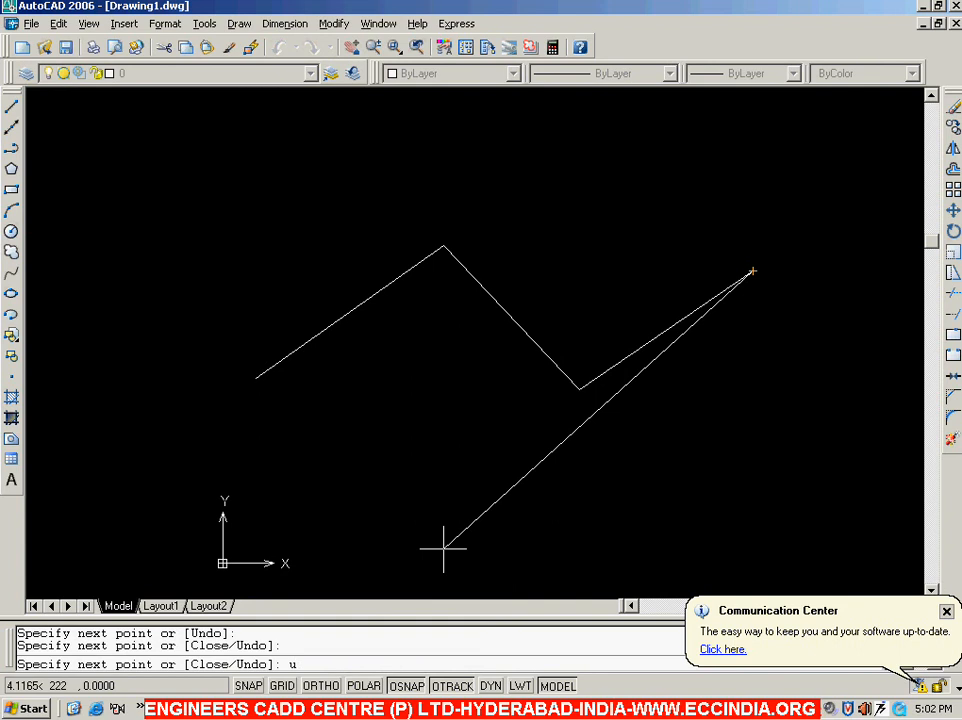
key("Return")
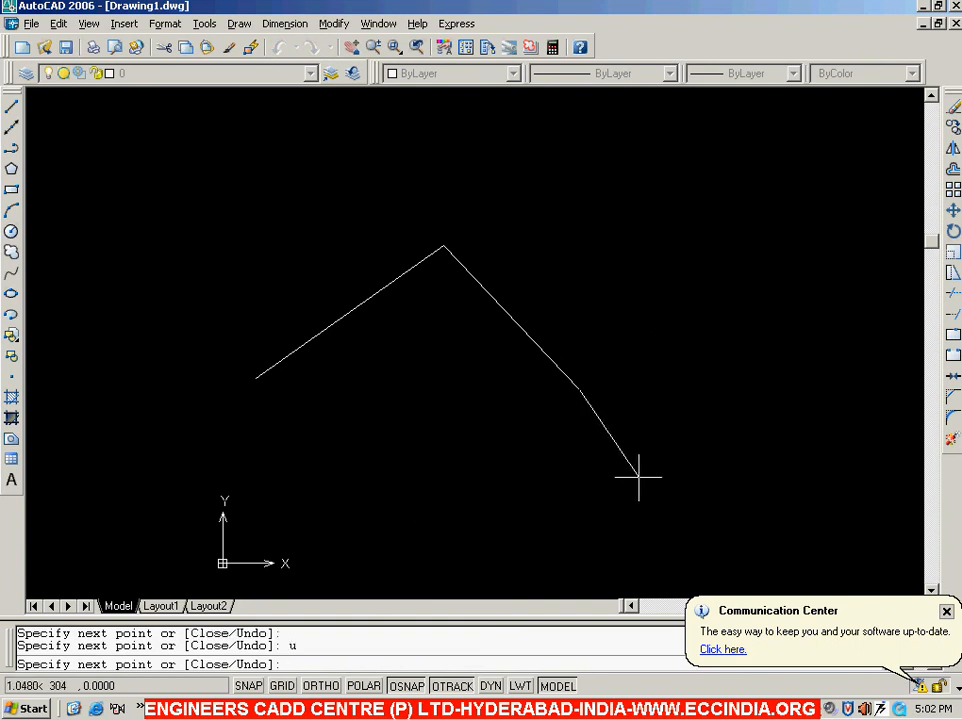
type("u")
key("Return")
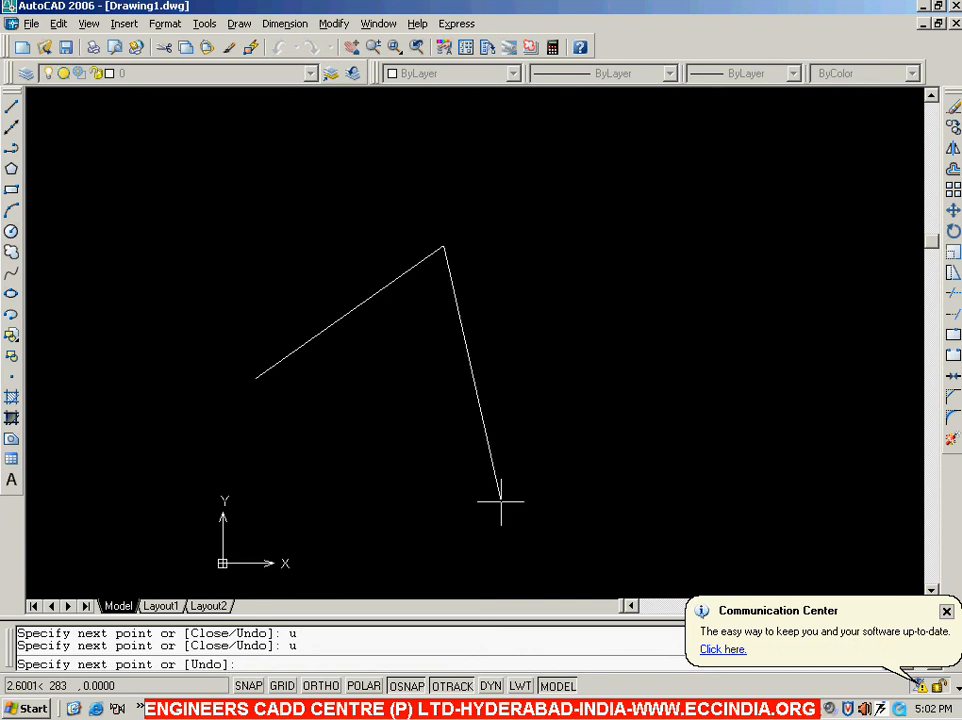
type("u")
key("Return")
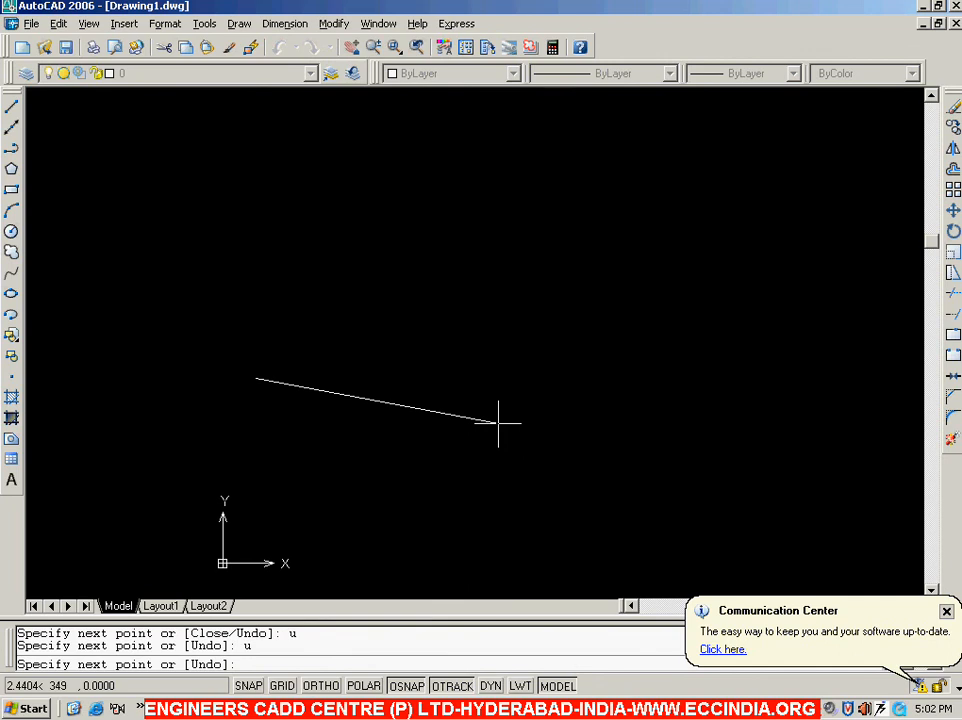
key("Escape")
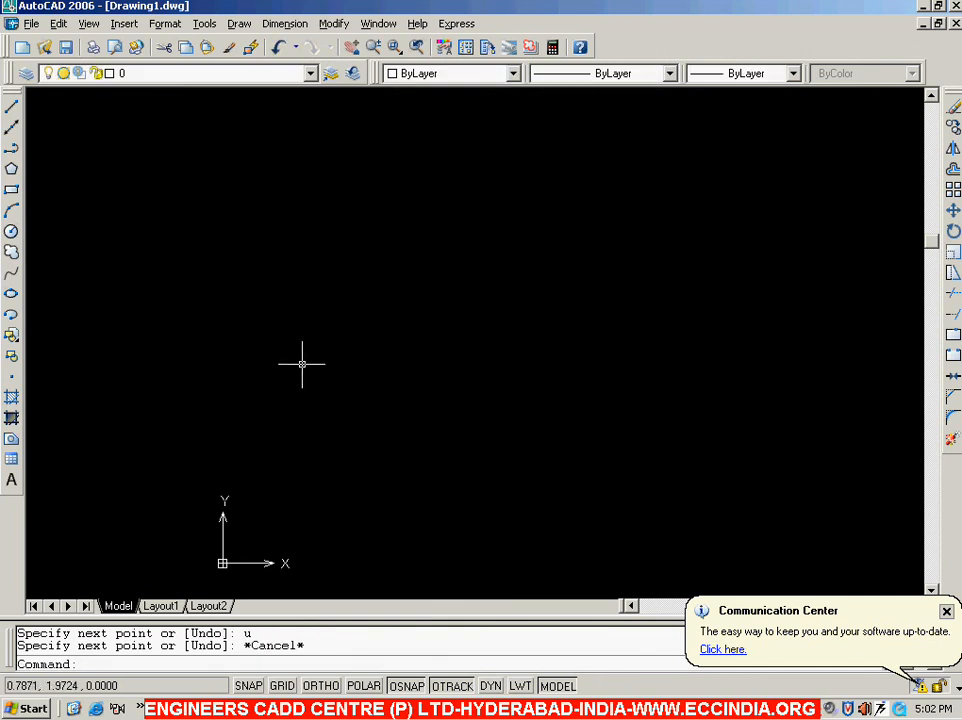
Draw a stepped chain of seven horizontal and vertical lines with Ortho on, leaving the shape open and the Line command active
type("l")
key("Return")
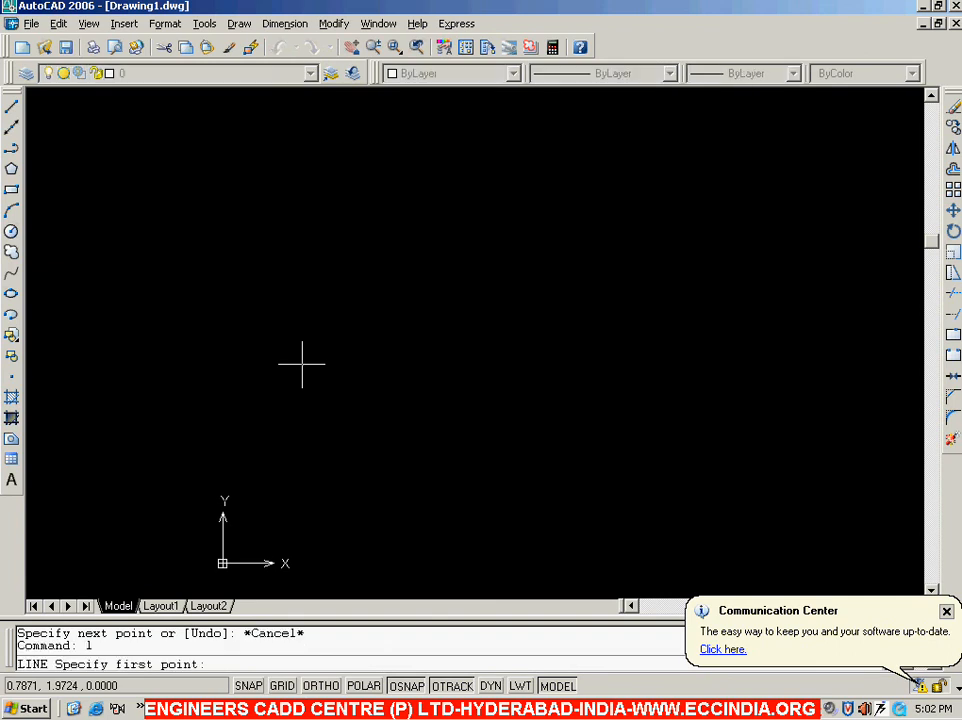
left_click(281, 294)
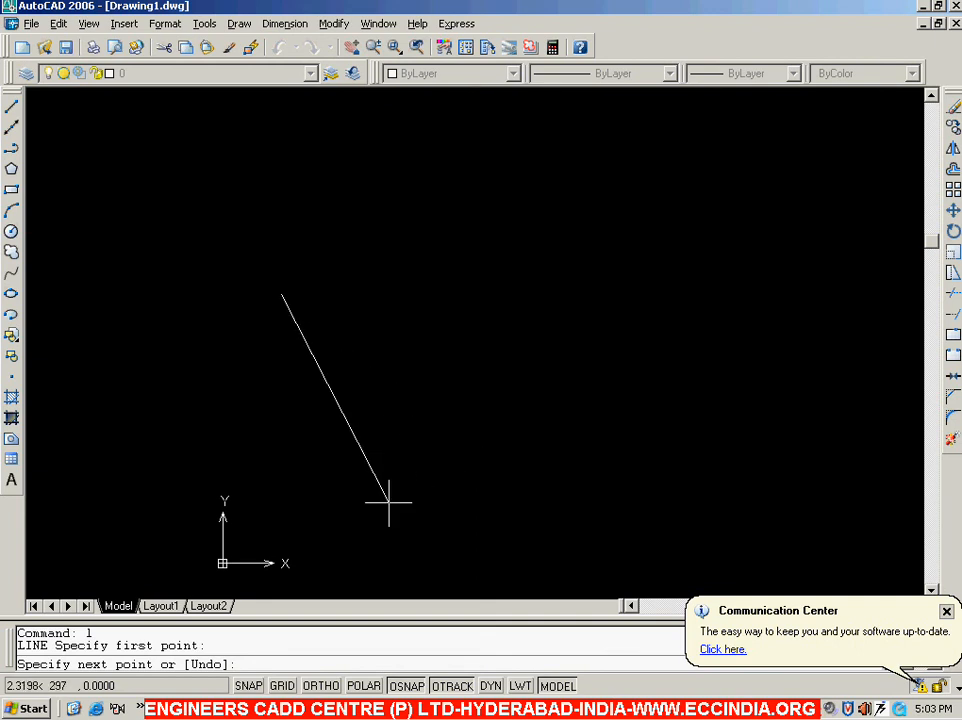
left_click(321, 686)
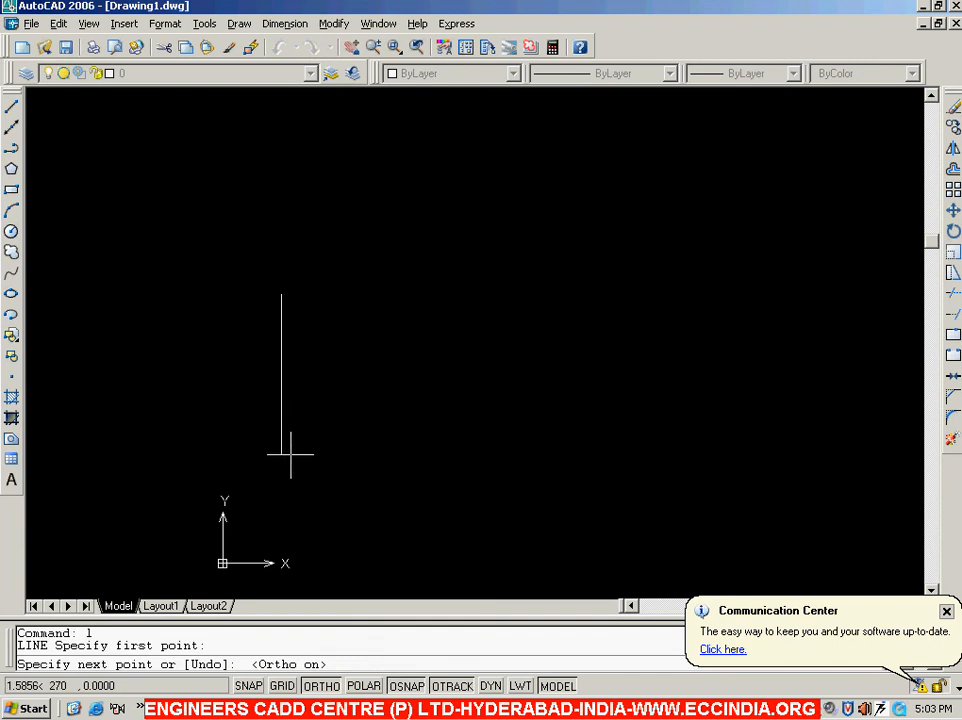
left_click(473, 295)
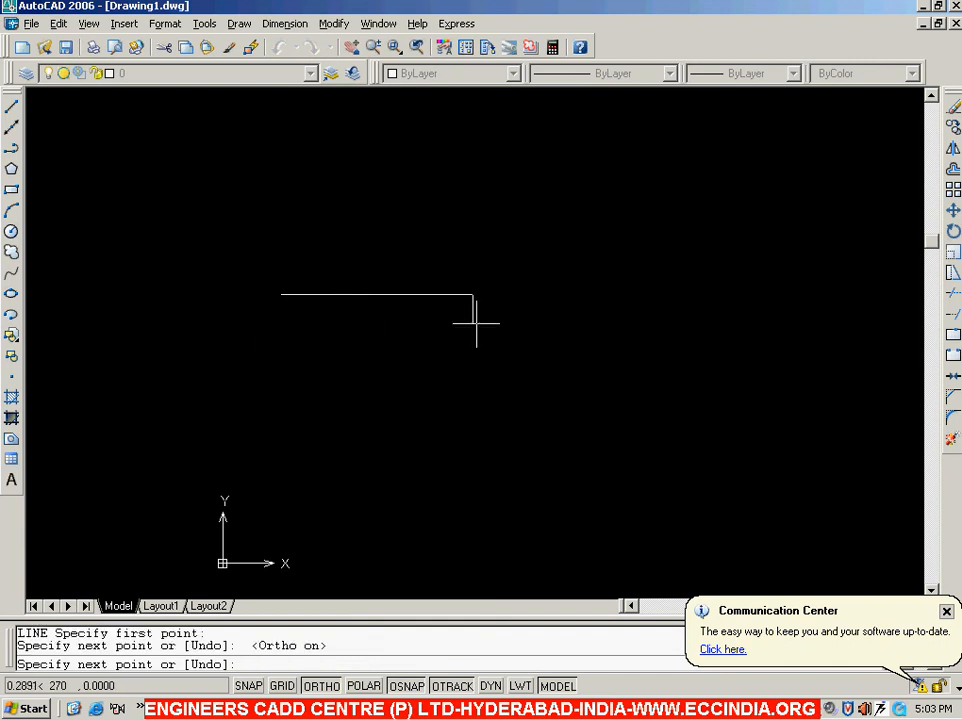
left_click(473, 446)
left_click(622, 447)
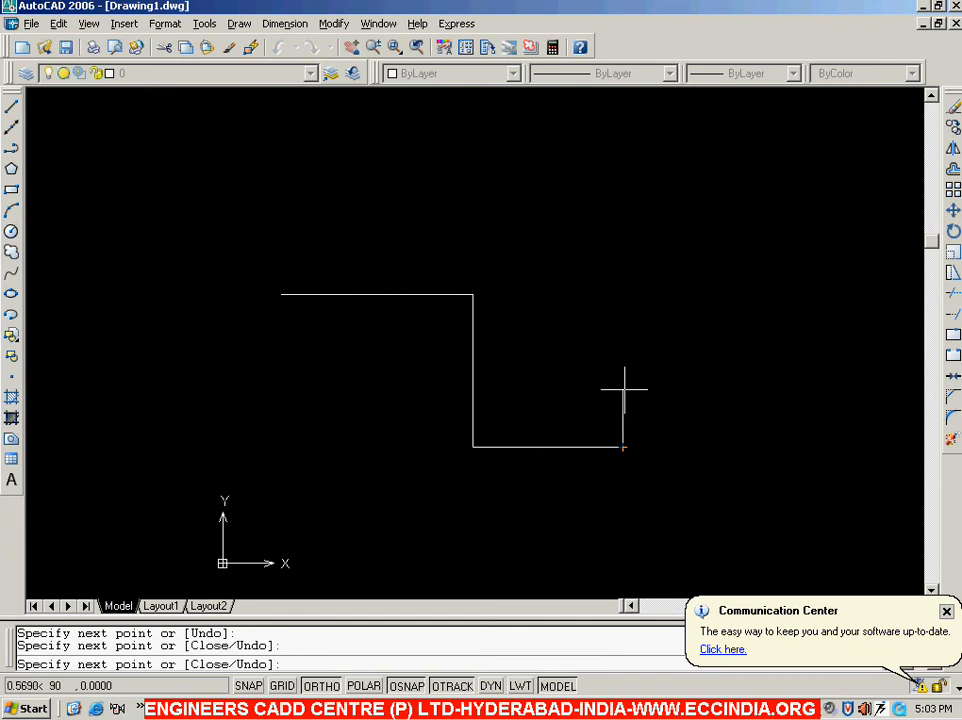
left_click(445, 230)
left_click(447, 132)
left_click(228, 150)
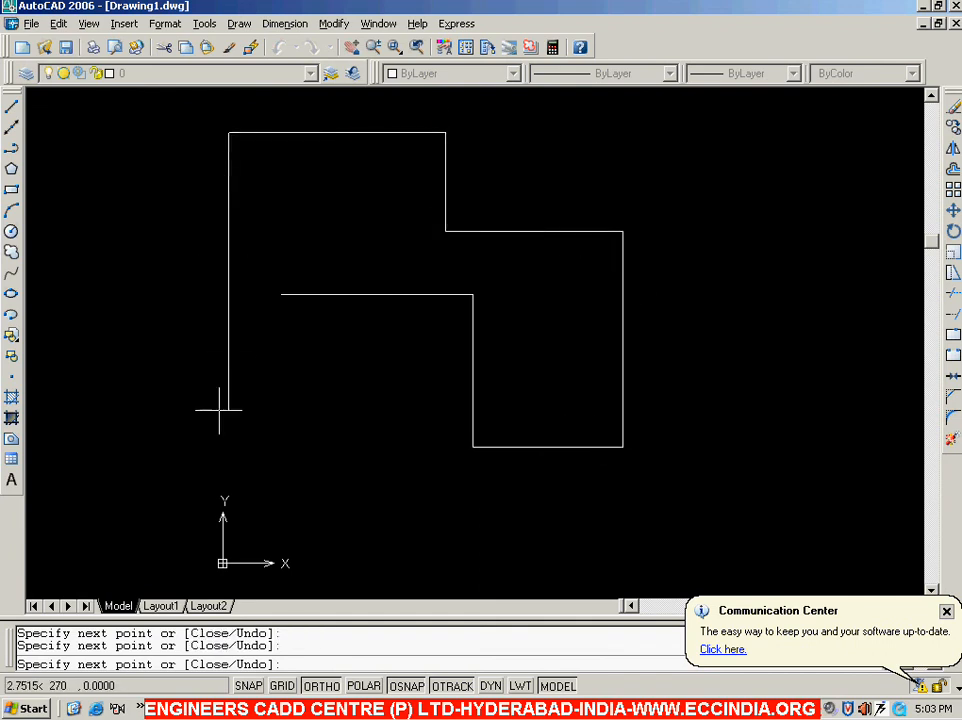
Switch Ortho off and on repeatedly while the next segment is pending, leaving it off
left_click(322, 686)
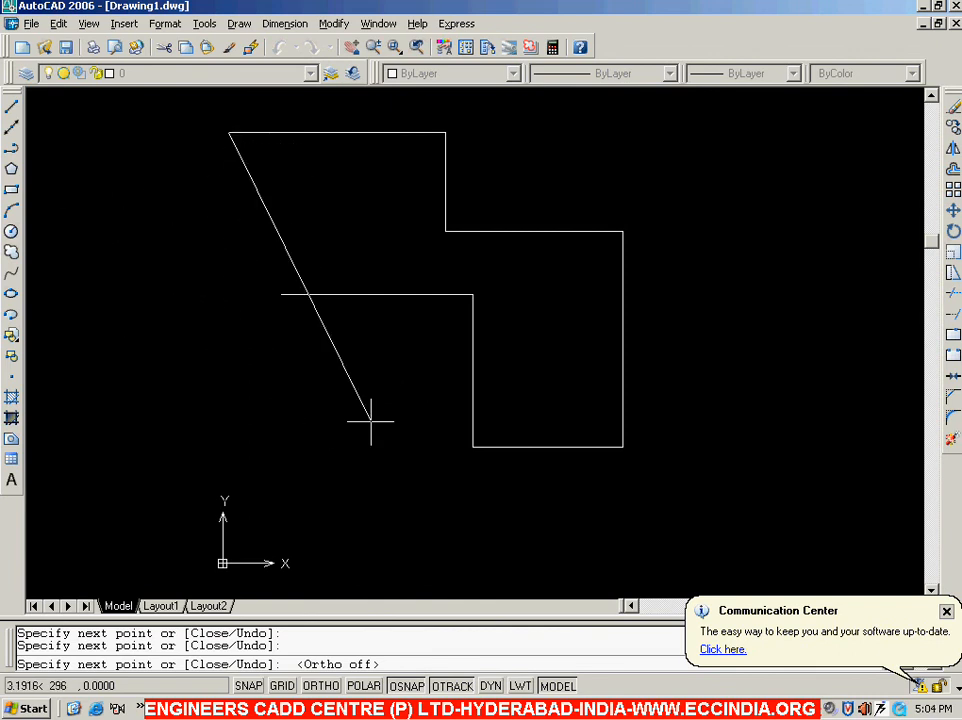
left_click(323, 686)
left_click(323, 686)
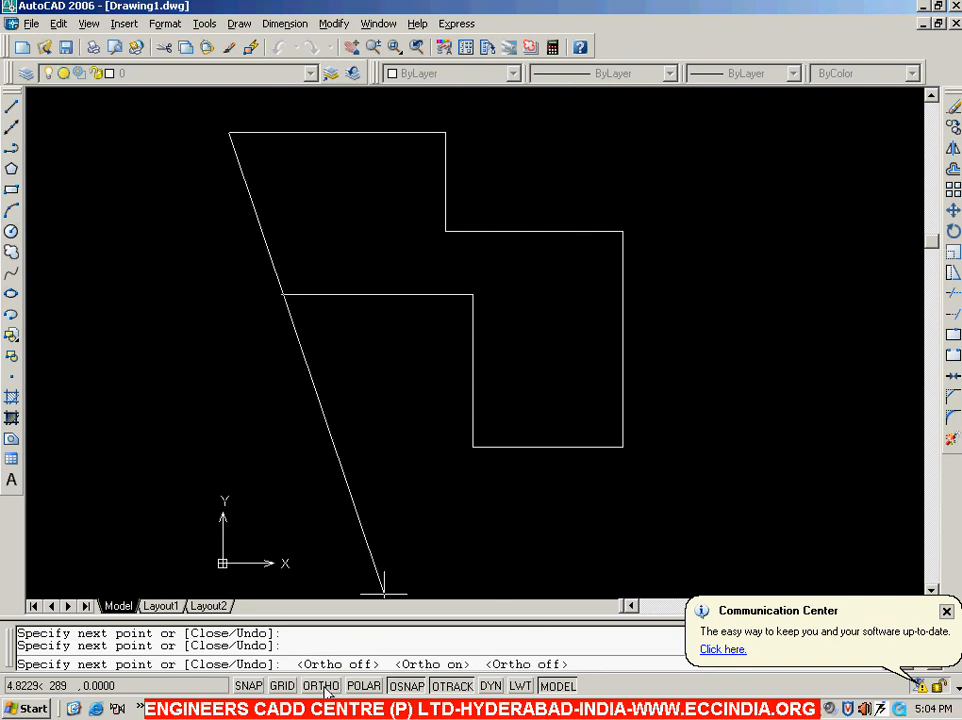
left_click(323, 686)
left_click(323, 686)
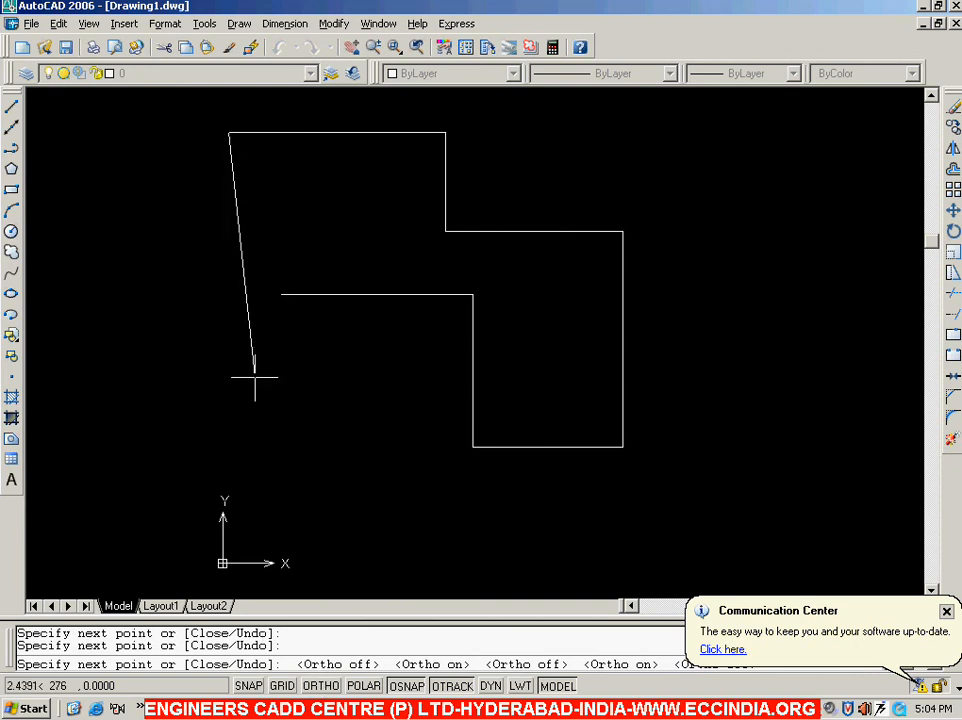
Cancel the Line command and erase the entire stepped shape with one selection window
key("Escape")
left_click(199, 114)
left_click(673, 450)
key("Delete")
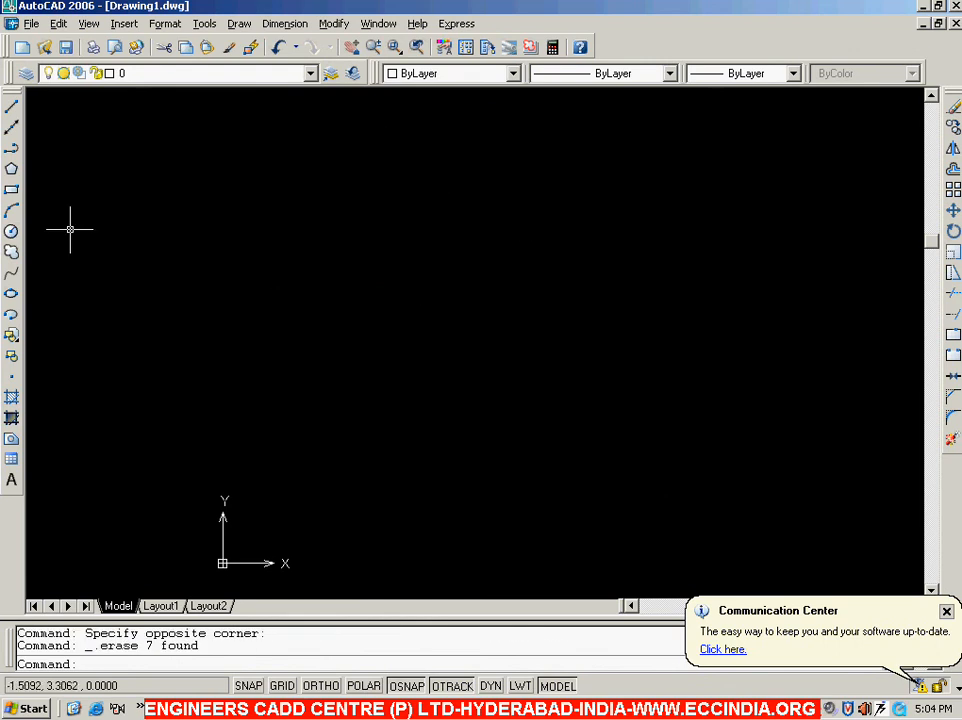
Undock the Draw toolbar so it floats over the drawing area, and draw an open W-shaped zigzag of four connected lines below it
mouse_move(14, 98)
left_mouse_down()
mouse_move(296, 221)
mouse_move(488, 262)
left_mouse_up()
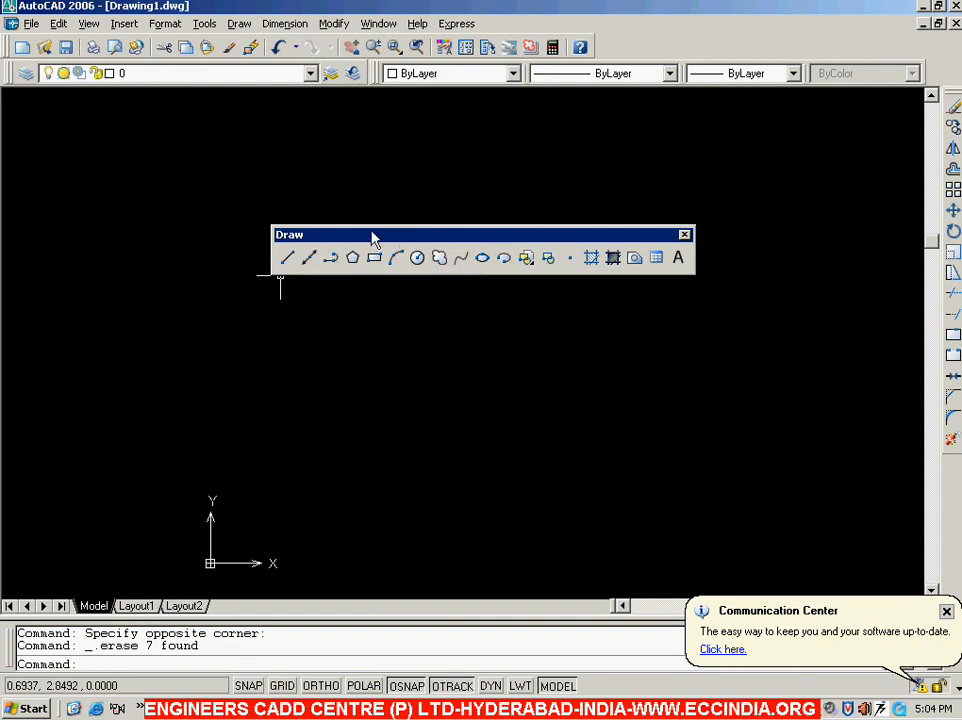
left_click(288, 260)
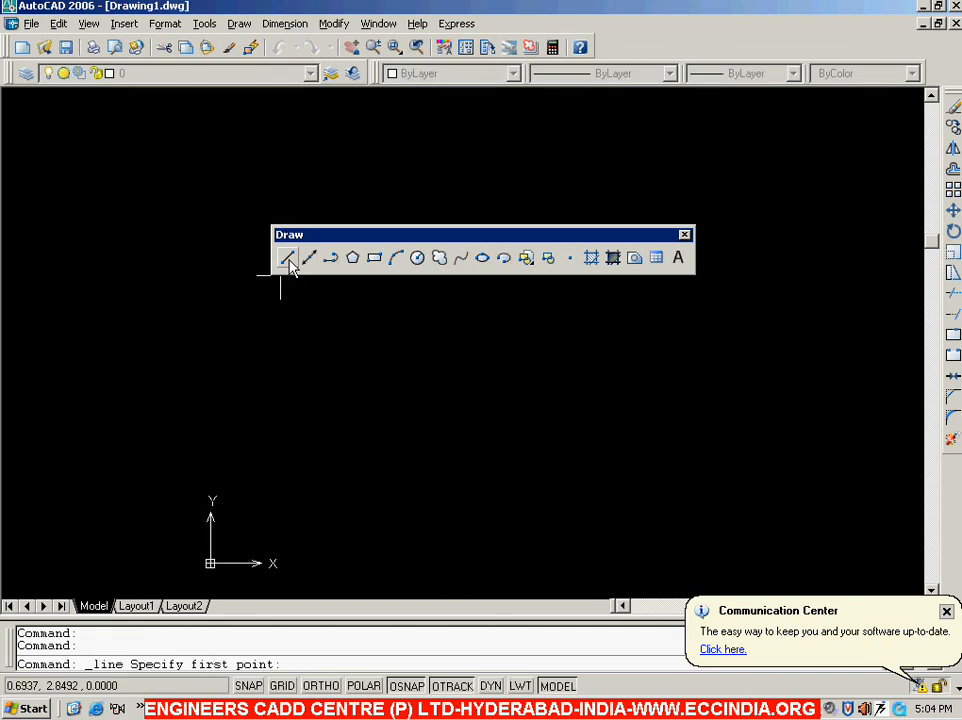
left_click(233, 370)
left_click(389, 494)
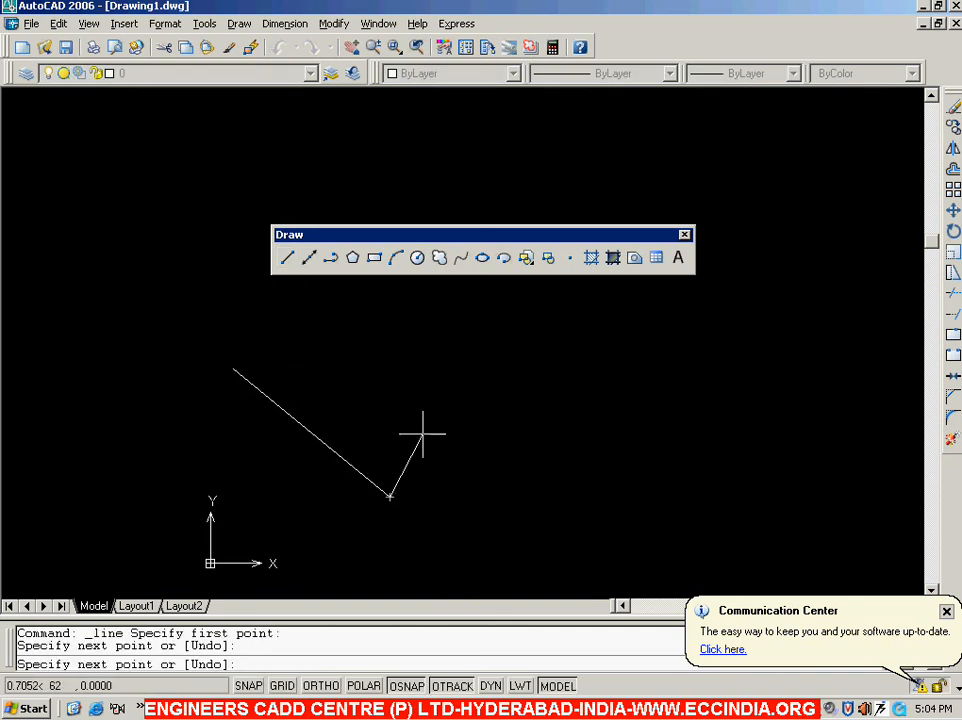
left_click(459, 346)
left_click(531, 471)
left_click(595, 355)
key("Escape")
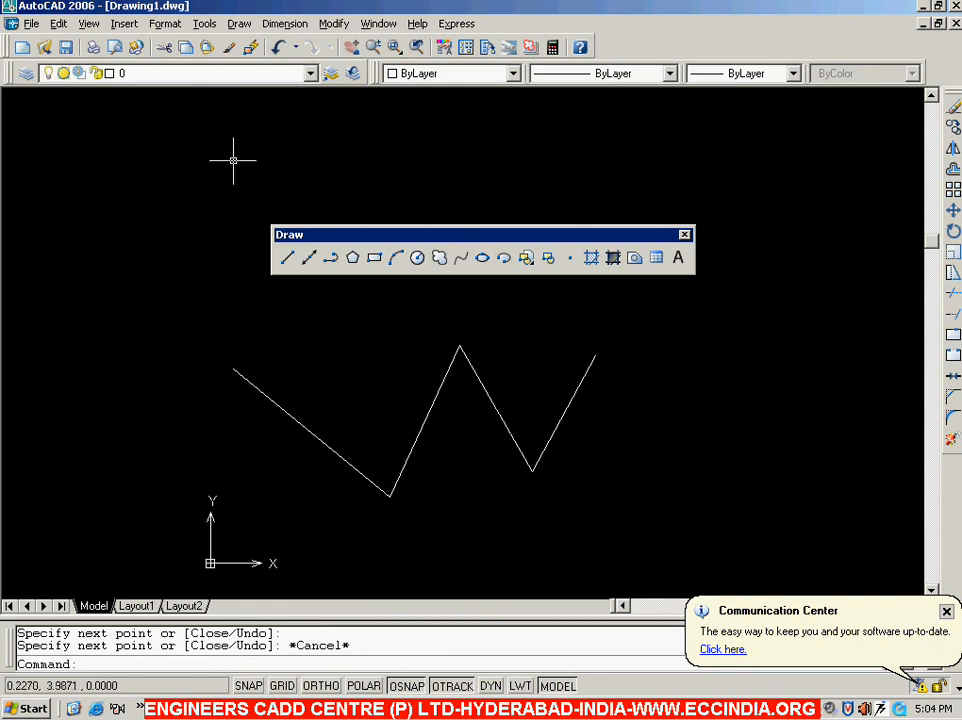
Draw a second open zigzag of five connected lines above the W-shaped one, starting further left, and end the Line command
left_click(240, 24)
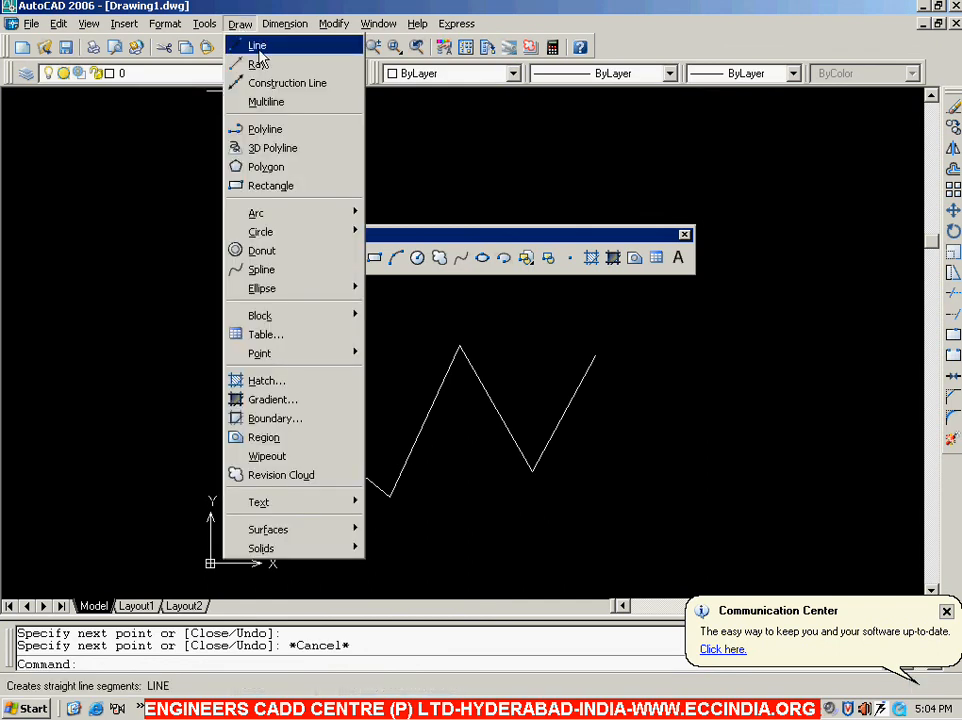
left_click(262, 48)
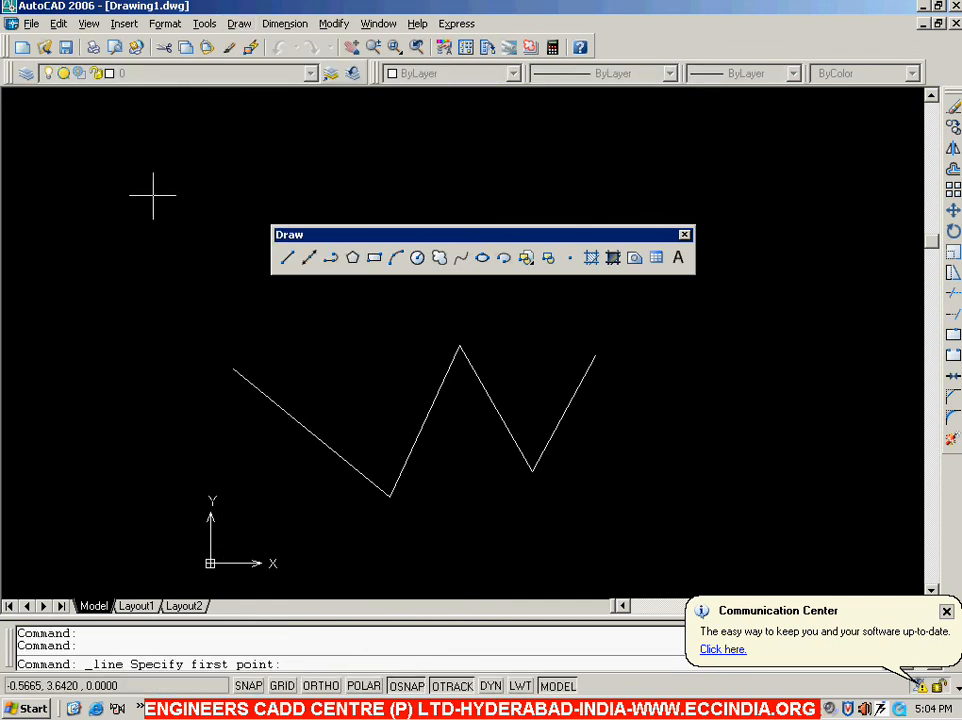
left_click(105, 301)
left_click(168, 236)
left_click(311, 354)
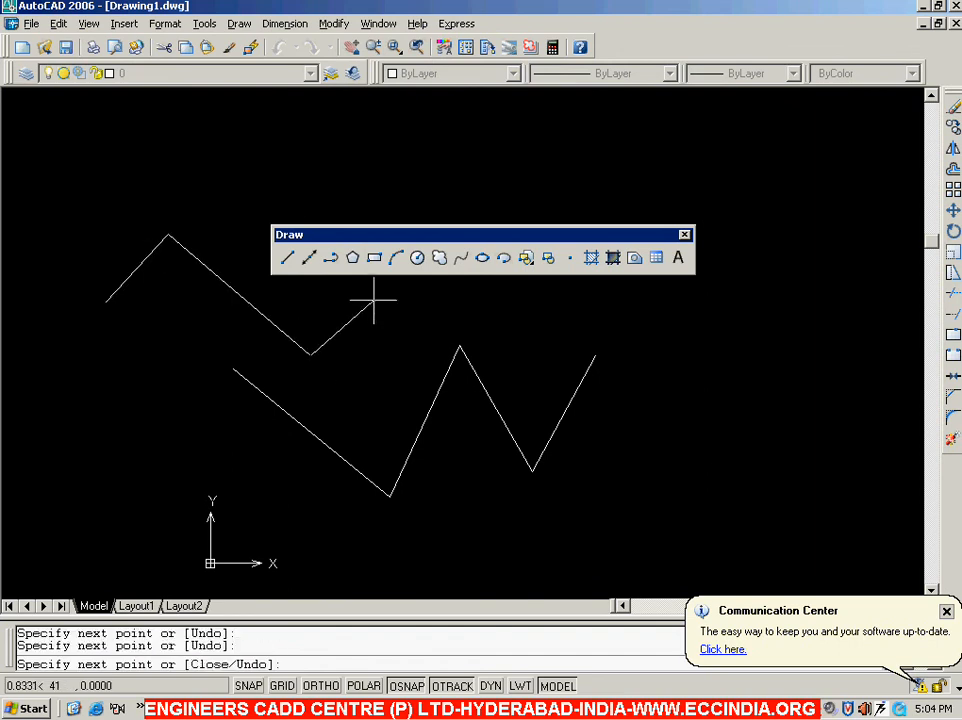
left_click(375, 298)
left_click(512, 354)
left_click(584, 302)
key("Escape")
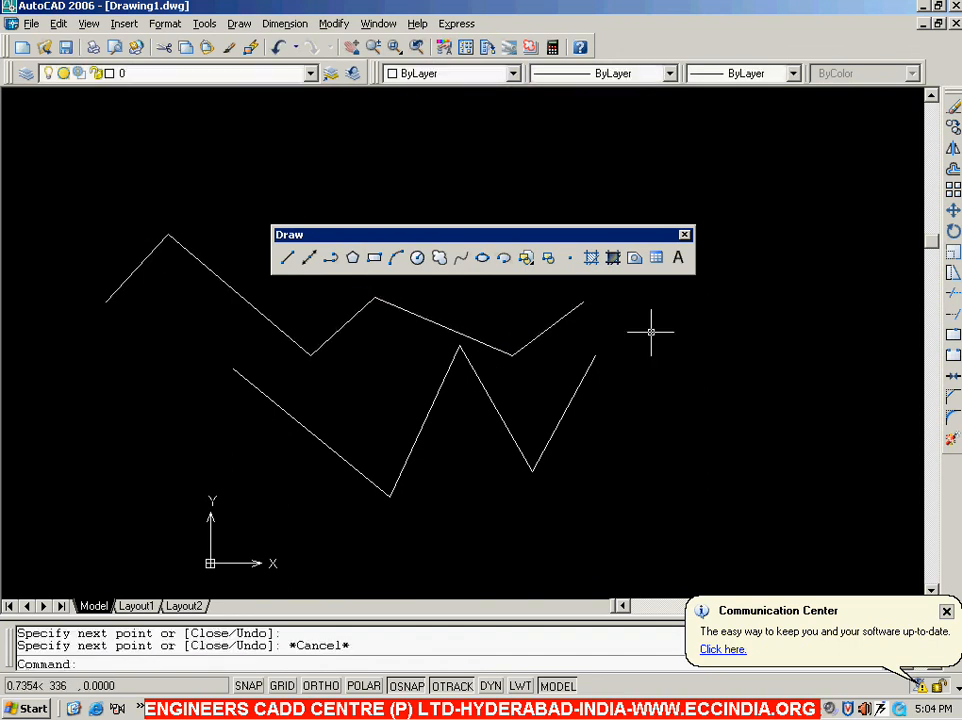